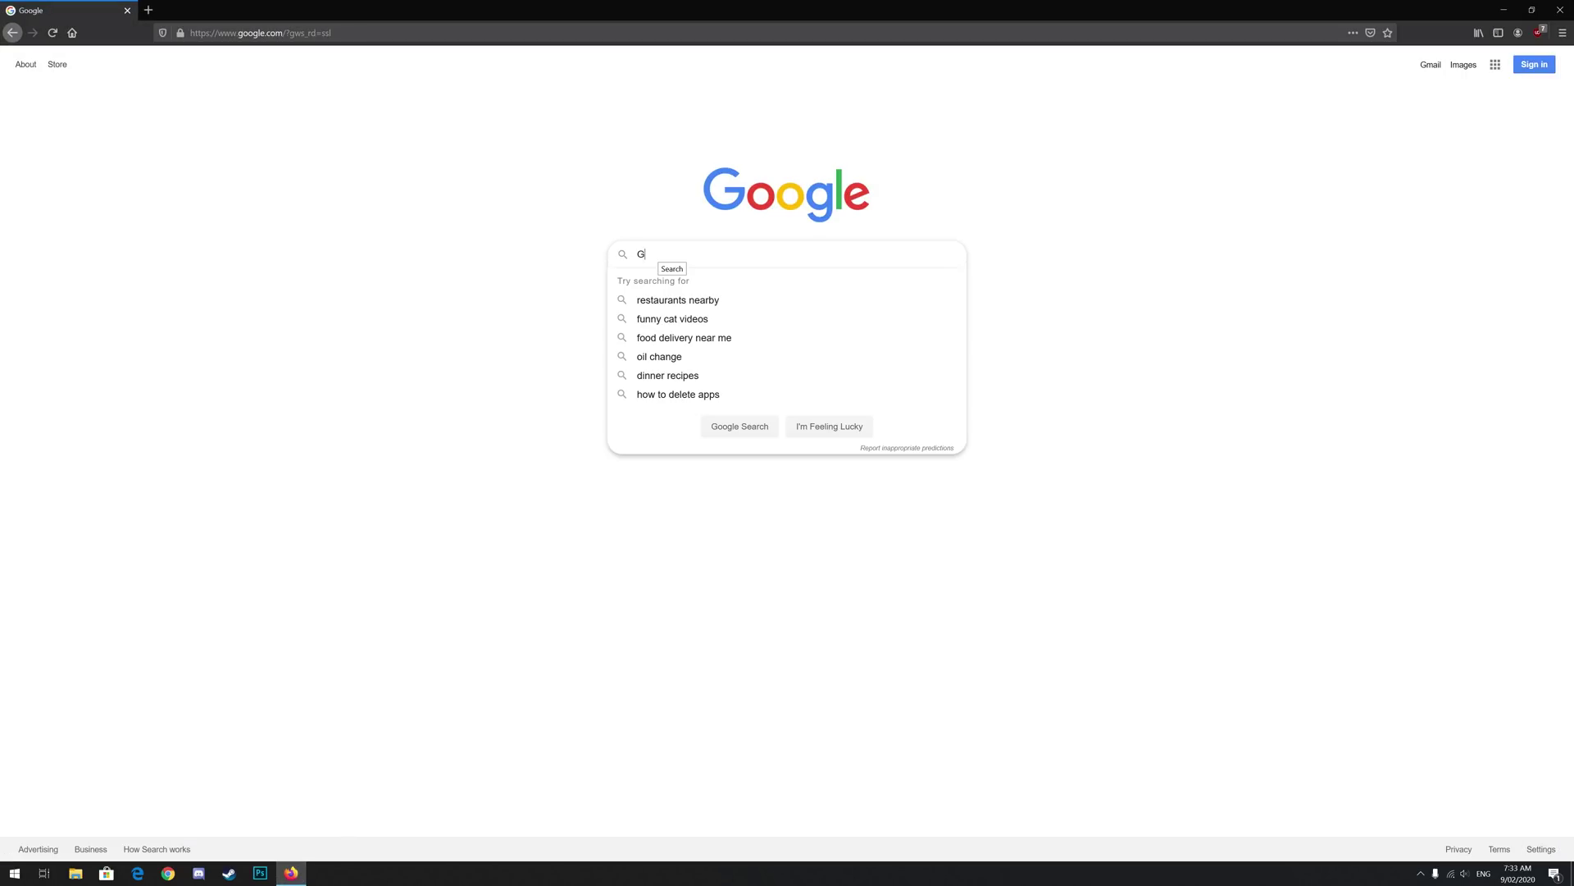
Search Google for "GeForce Now" and open NVIDIA's official GeForce NOW site
{"action": "type", "text": "eForce Now"}
{"action": "key", "text": "Return"}
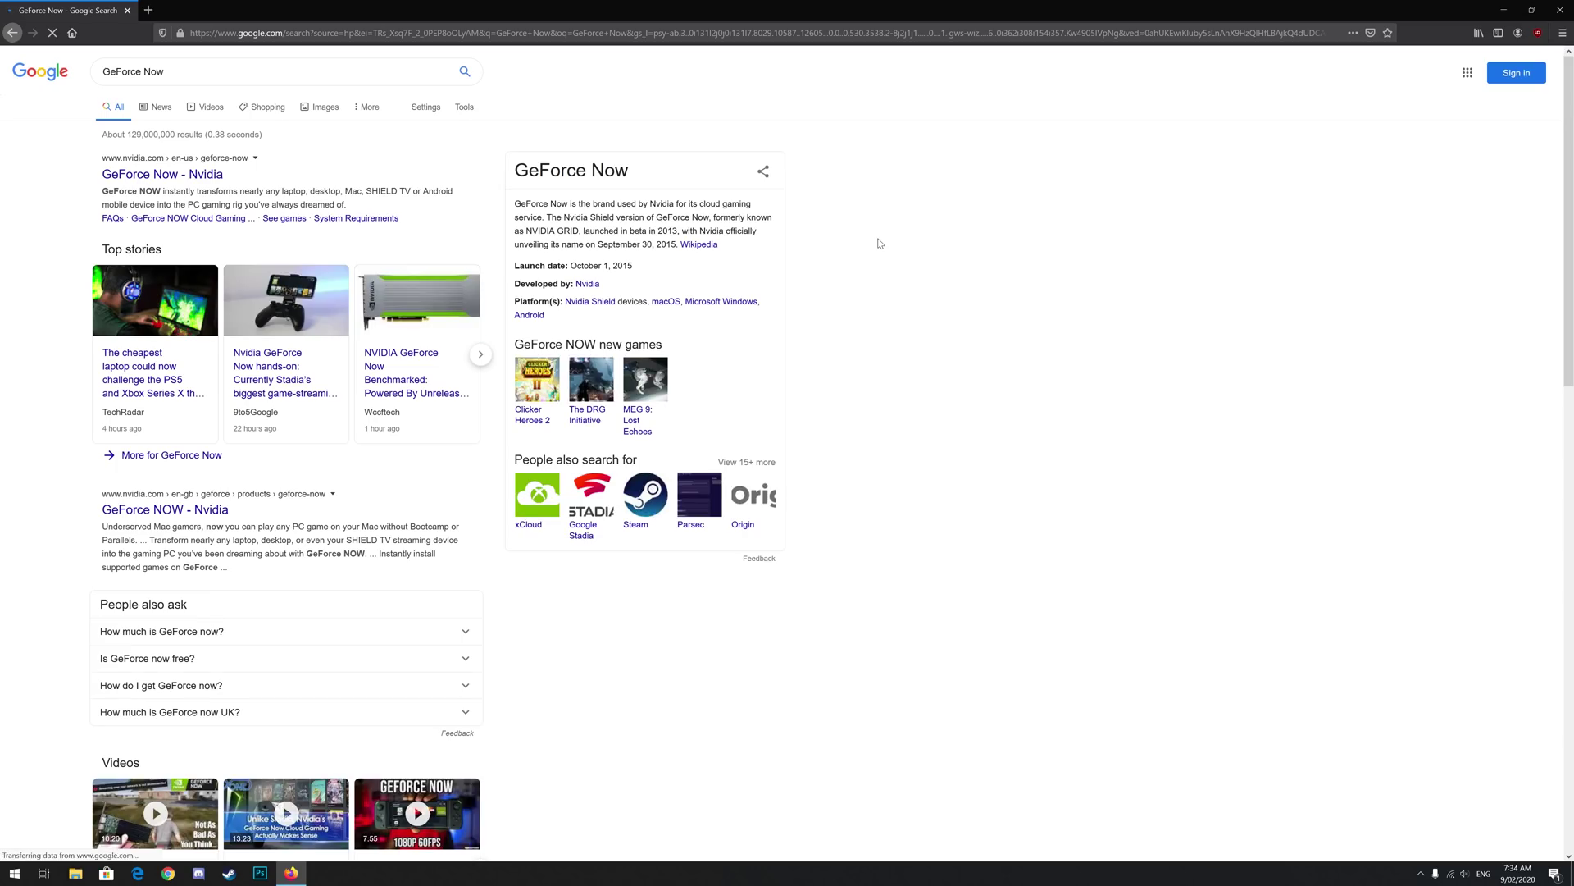
{"action": "left_click", "coordinate": [210, 173]}
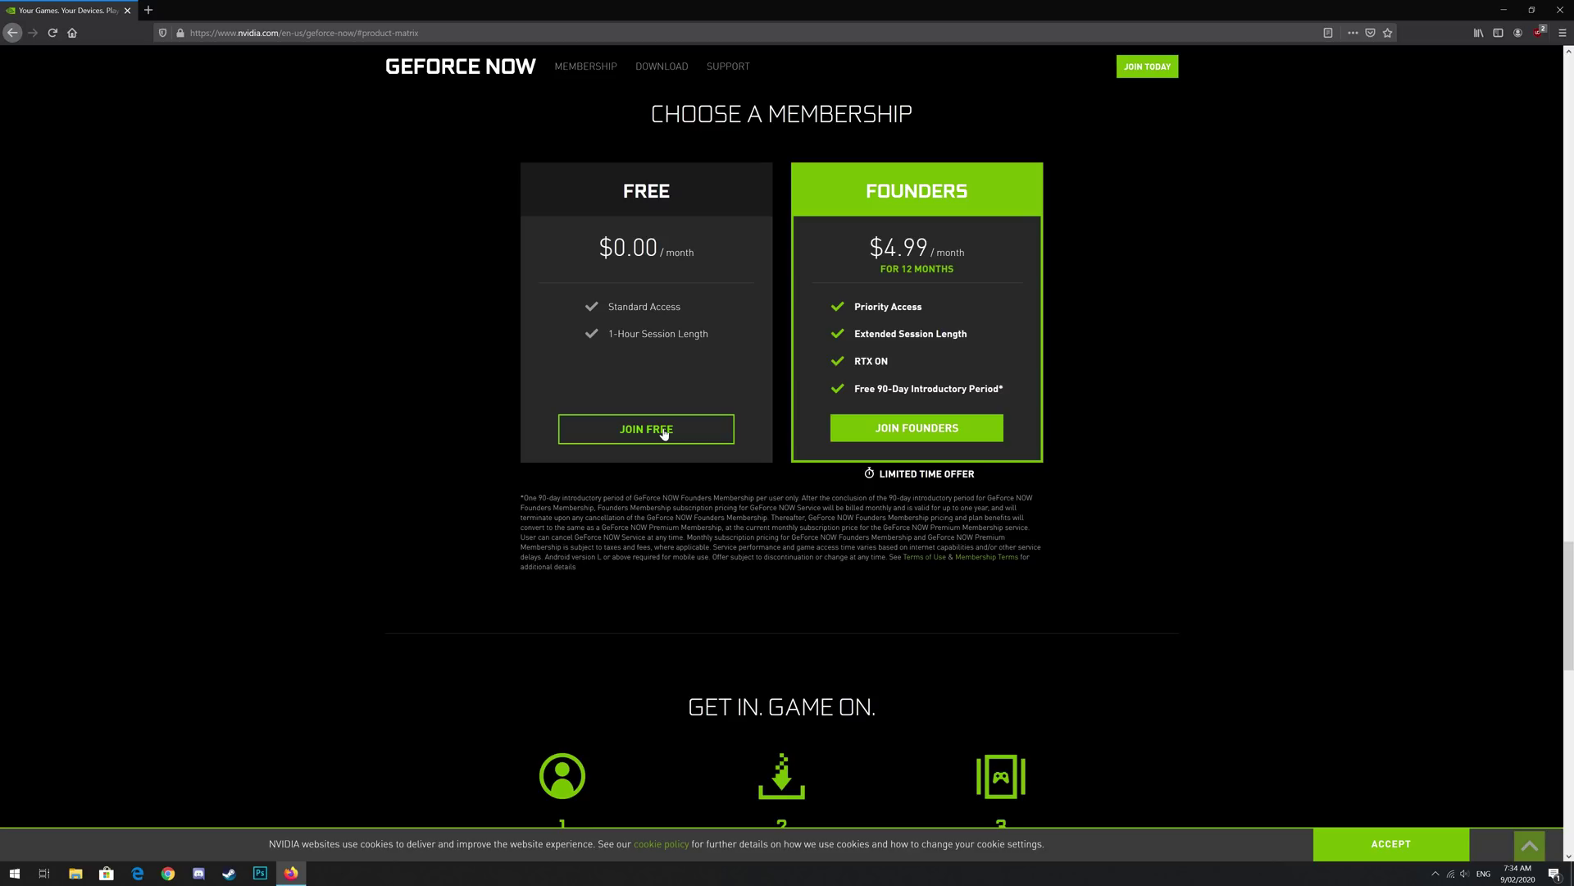
Join the Free GeForce NOW membership and open the form for creating a new NVIDIA account
{"action": "left_click", "coordinate": [663, 430]}
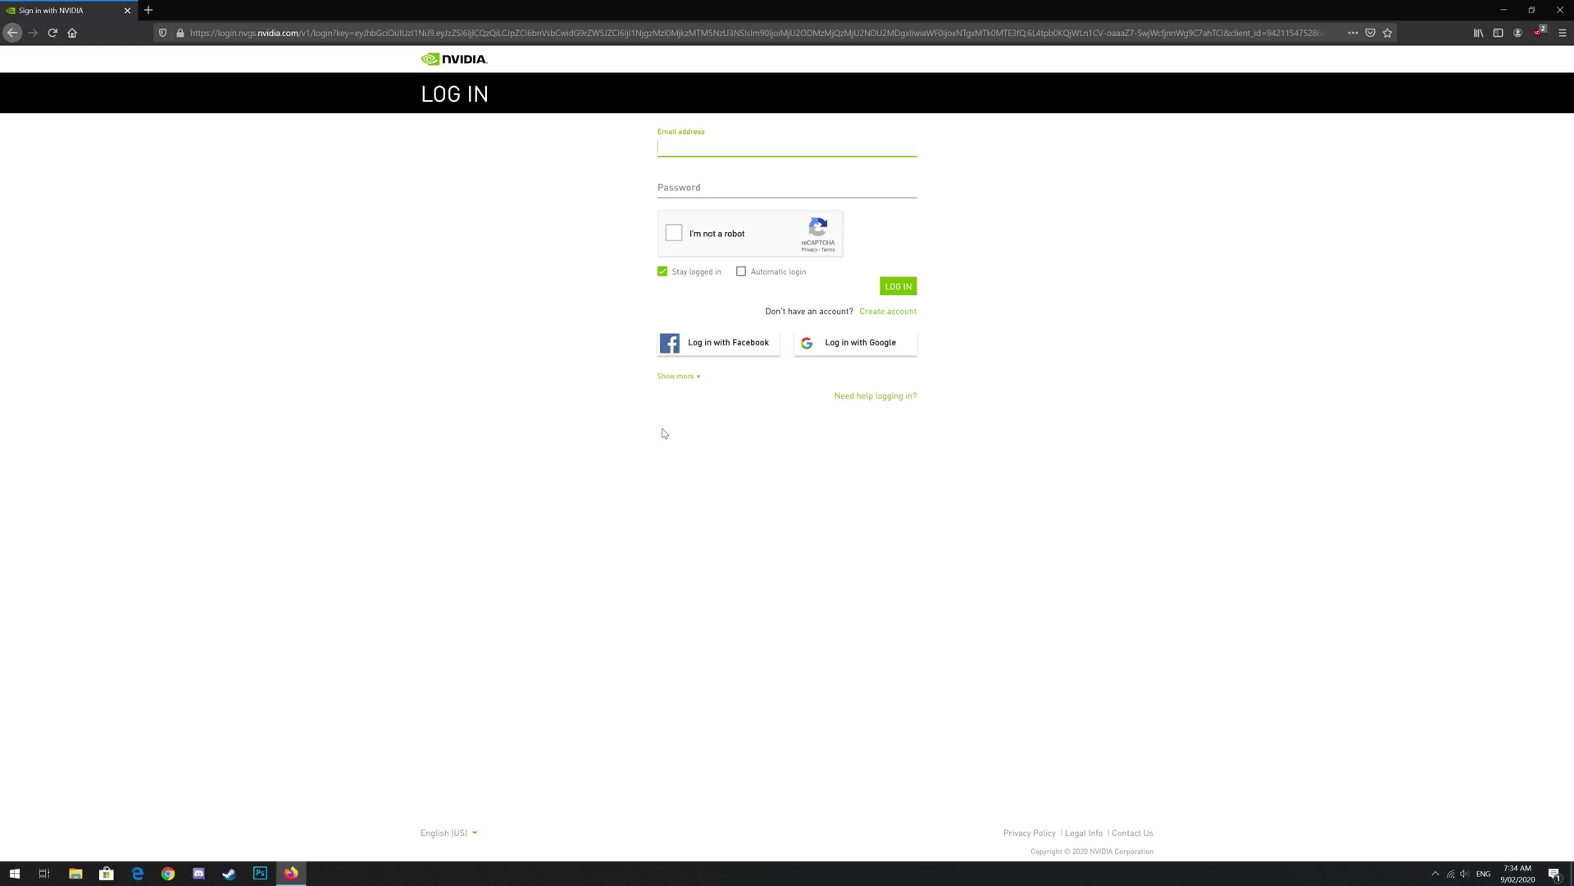
{"action": "left_click", "coordinate": [871, 315]}
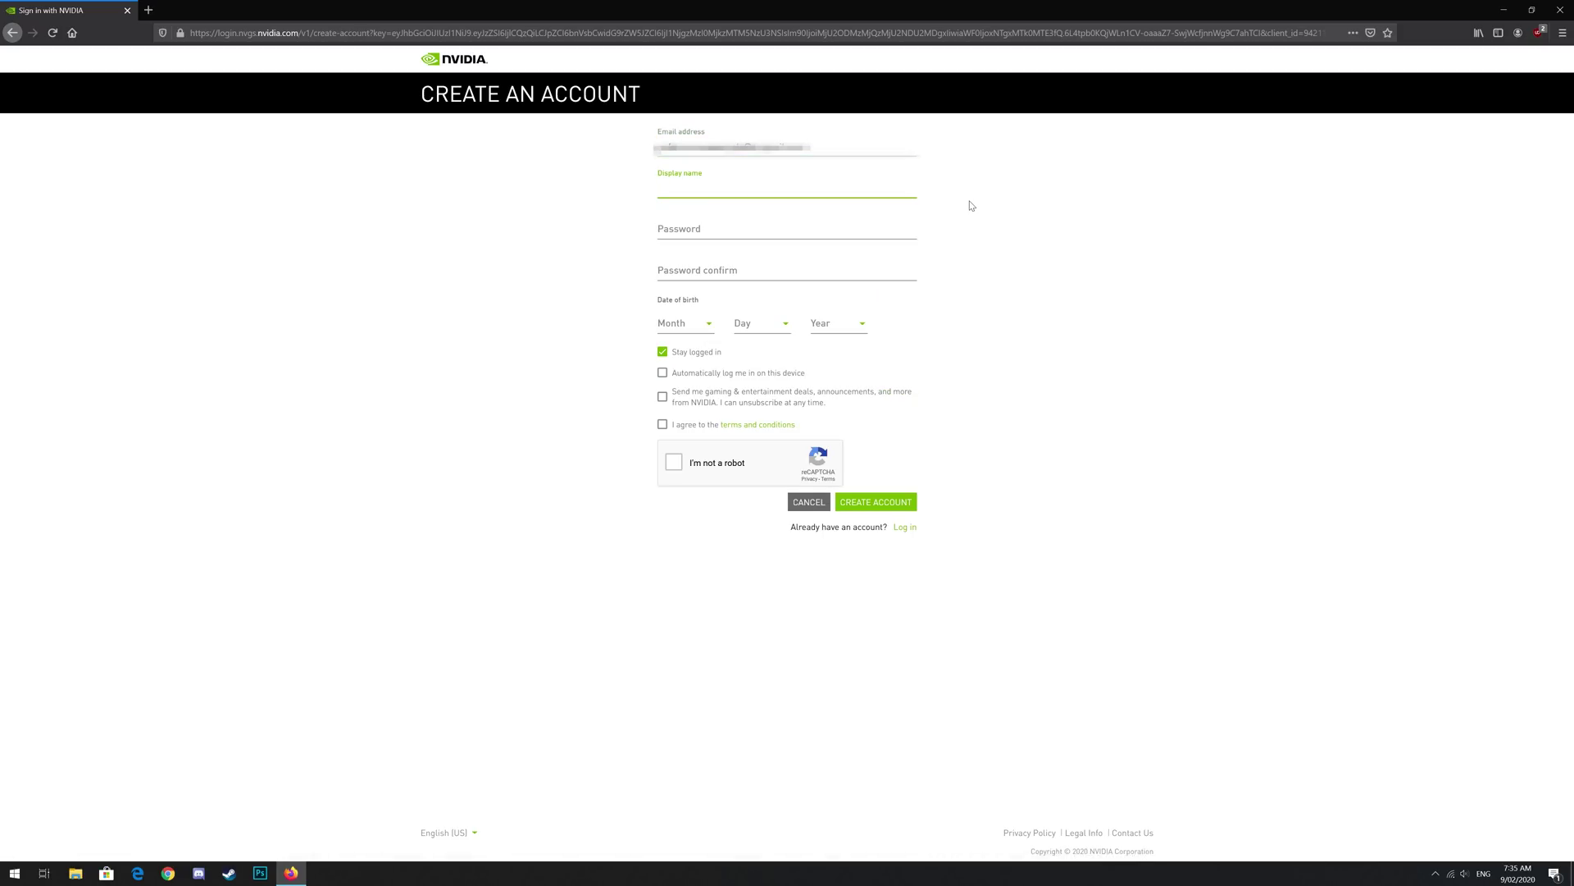
Enter the display name "VOLTEC Example" and fill in and confirm the account password in the sign-up form
{"action": "type", "text": "VOLTEC"}
{"action": "key", "text": "Tab"}
{"action": "type", "text": "••••••••••••"}
{"action": "key", "text": "Tab"}
{"action": "type", "text": "•••••"}
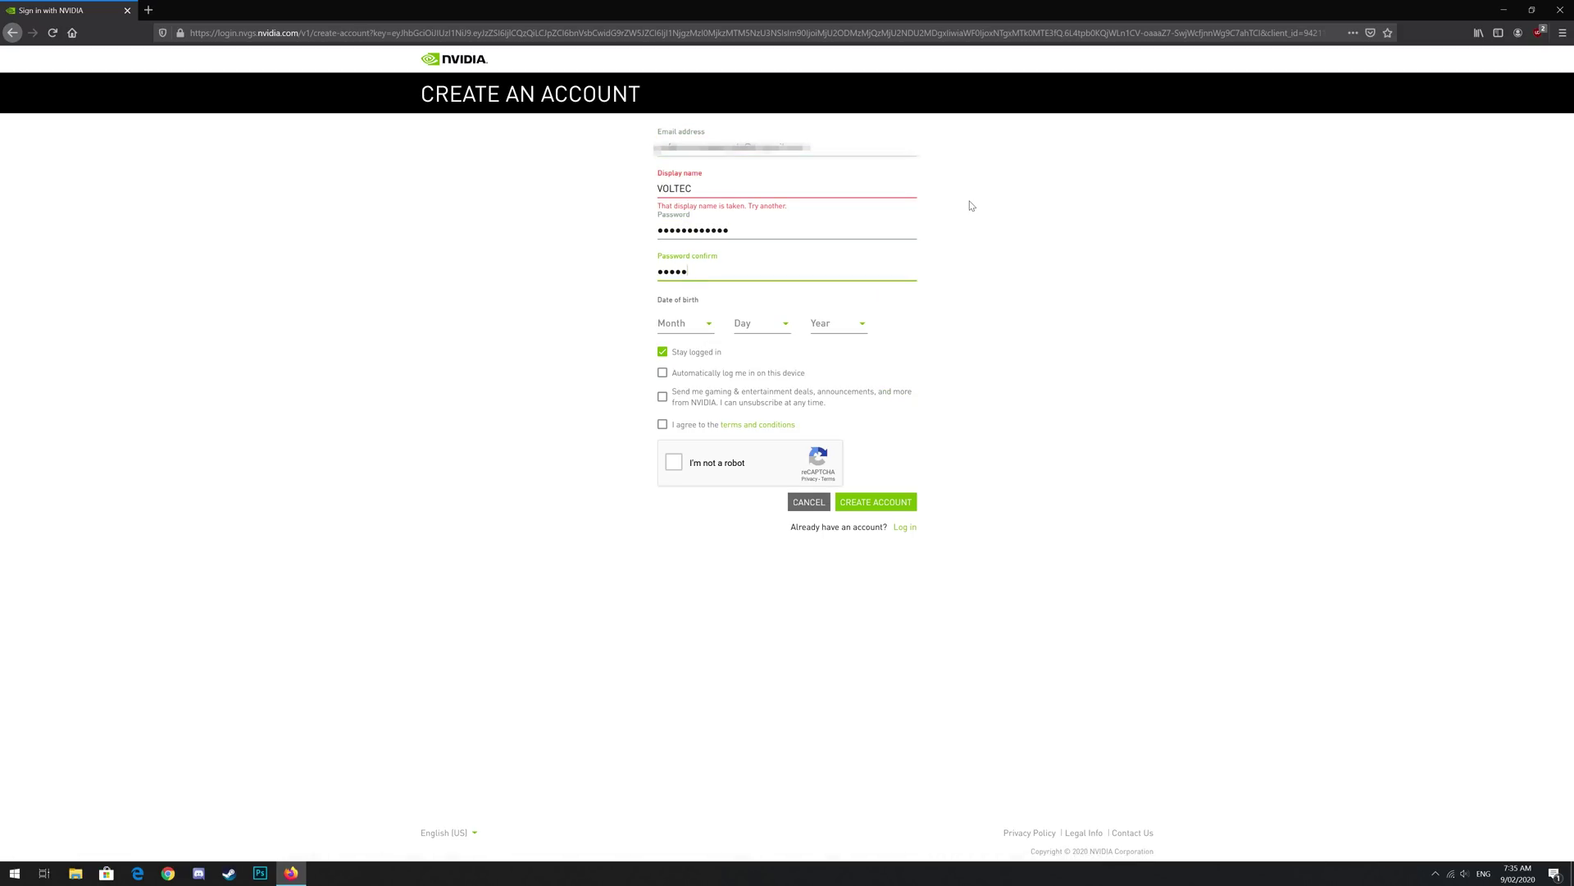
{"action": "type", "text": "•••••••"}
{"action": "left_click", "coordinate": [738, 188]}
{"action": "type", "text": "Example"}
Fill in the month, day and year of the date of birth on the account form
{"action": "left_click", "coordinate": [685, 323]}
{"action": "left_click", "coordinate": [685, 325]}
{"action": "left_click", "coordinate": [760, 328]}
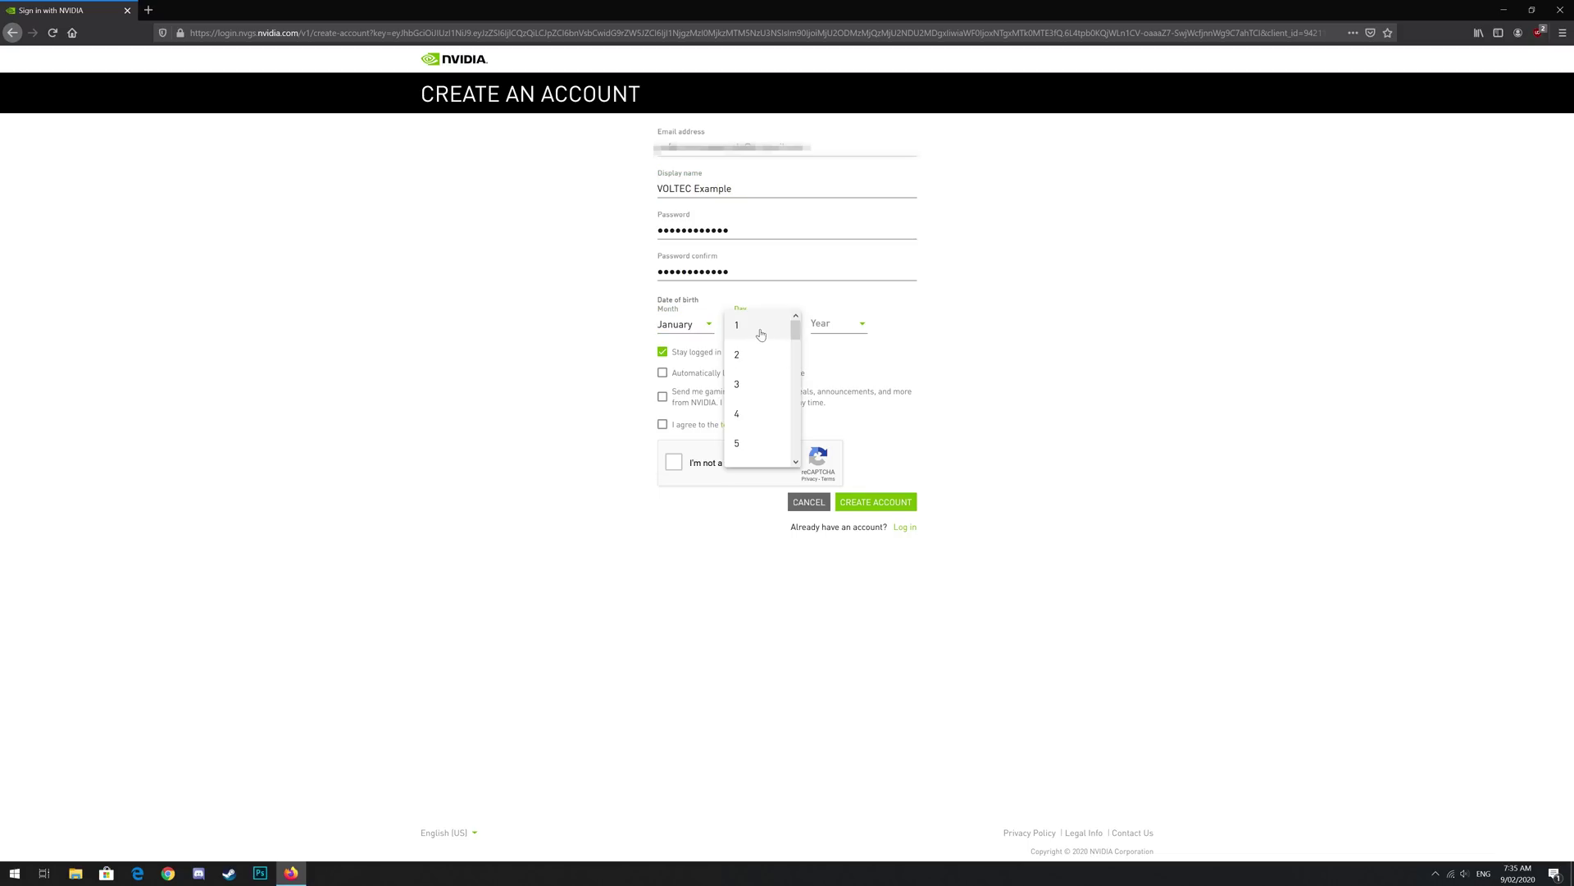
{"action": "left_click", "coordinate": [761, 328]}
{"action": "left_click", "coordinate": [836, 323]}
{"action": "left_click", "coordinate": [828, 390]}
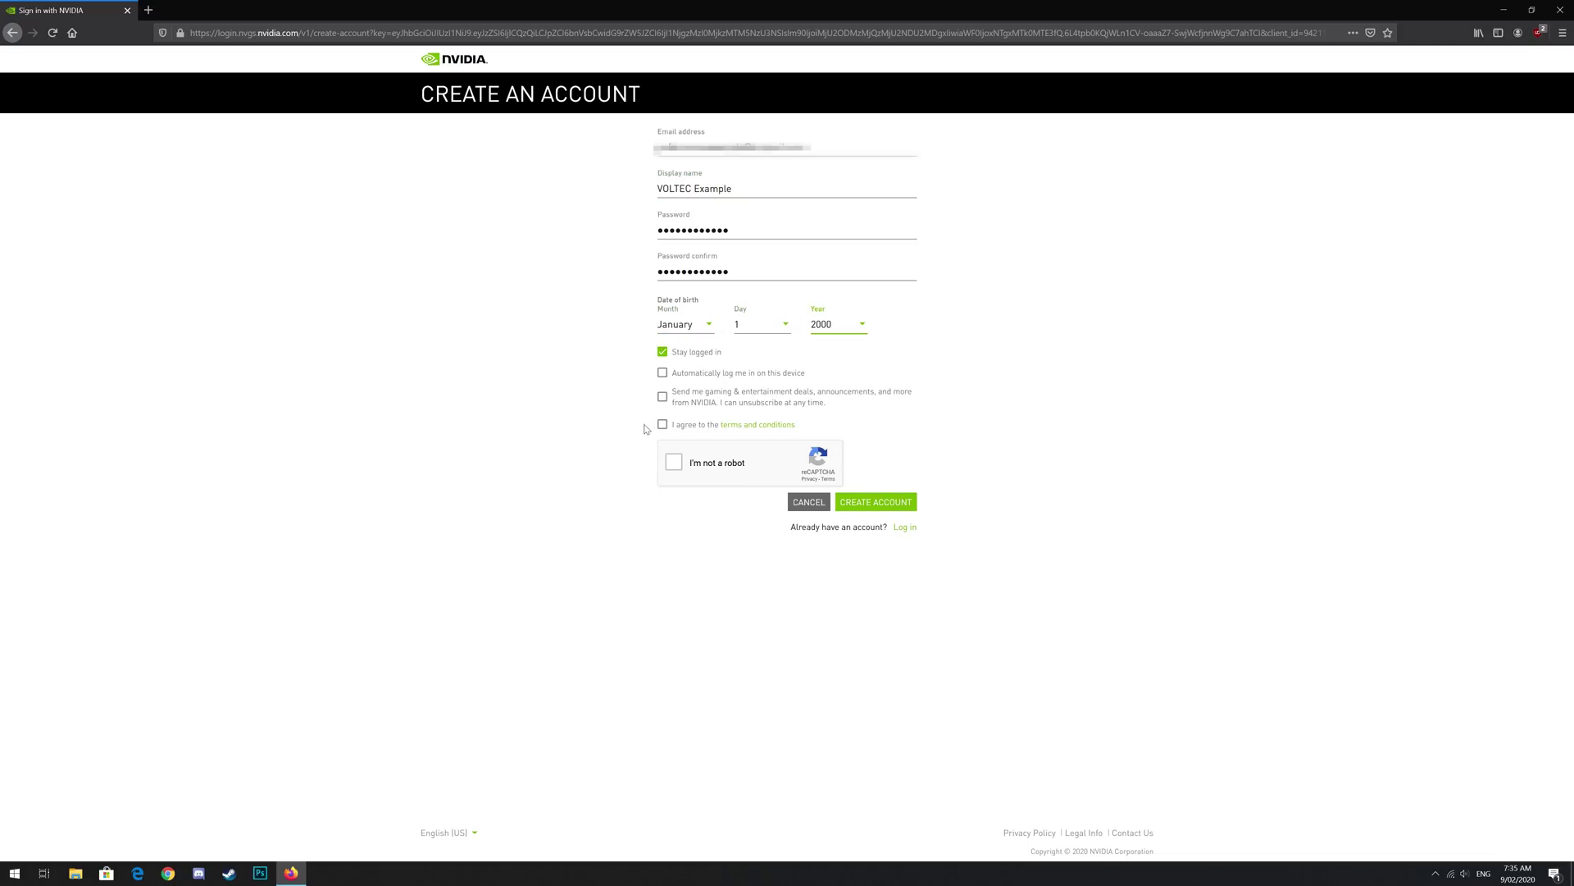
Agree to the terms and conditions, solve the reCAPTCHA for bridges, and submit the new account
{"action": "left_click", "coordinate": [663, 424]}
{"action": "left_click", "coordinate": [674, 461]}
{"action": "left_click", "coordinate": [892, 480]}
{"action": "left_click", "coordinate": [732, 478]}
{"action": "left_click", "coordinate": [739, 415]}
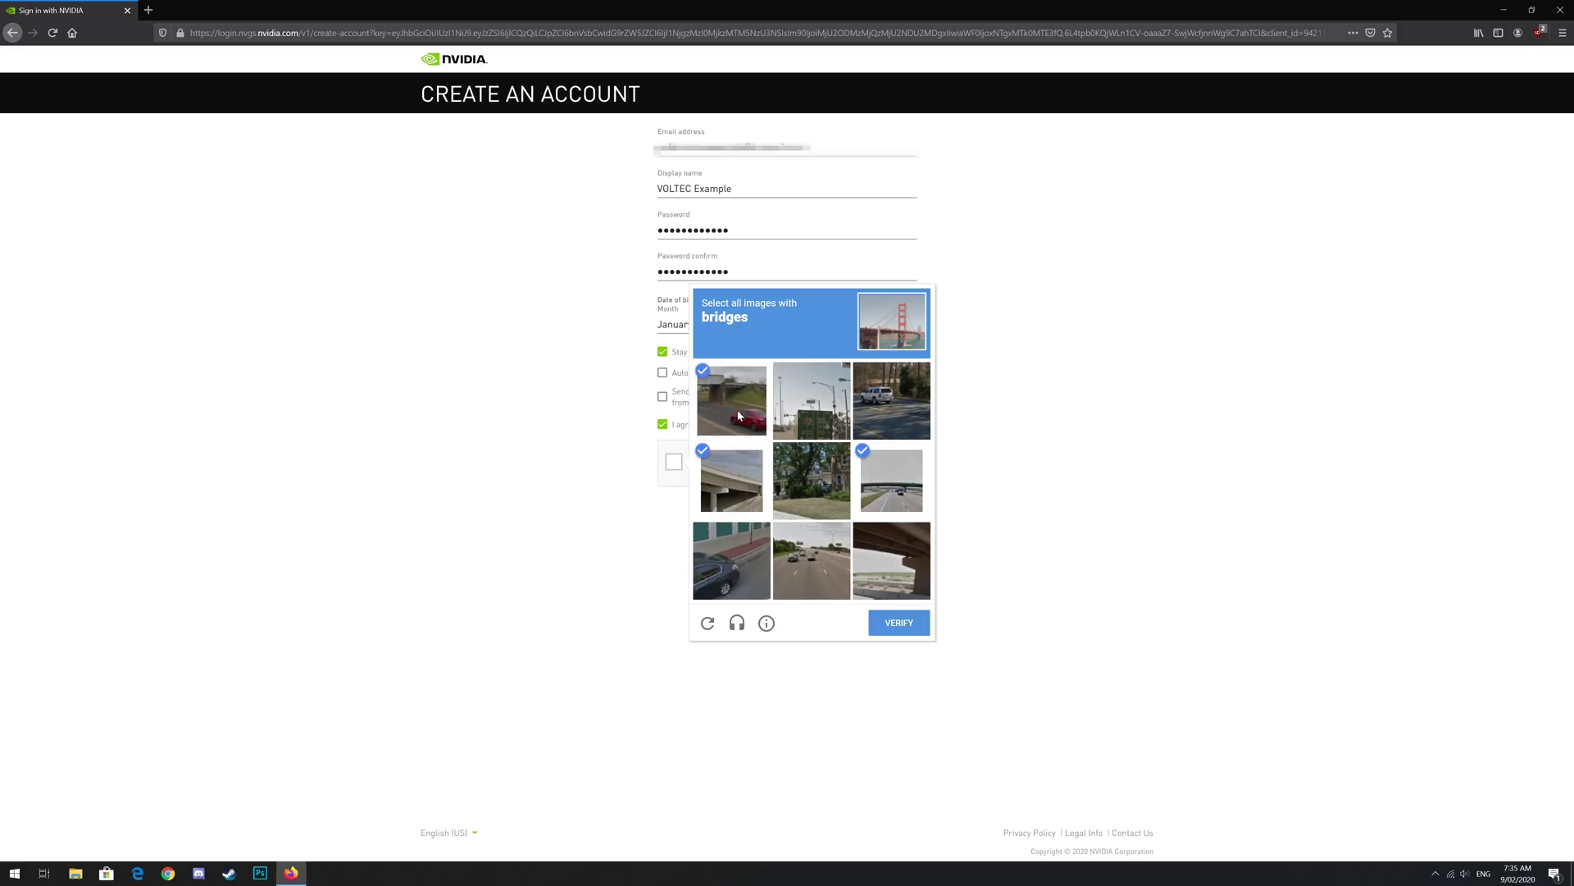
{"action": "left_click", "coordinate": [892, 561]}
{"action": "left_click", "coordinate": [899, 622]}
{"action": "left_click", "coordinate": [853, 503]}
{"action": "left_click", "coordinate": [437, 247]}
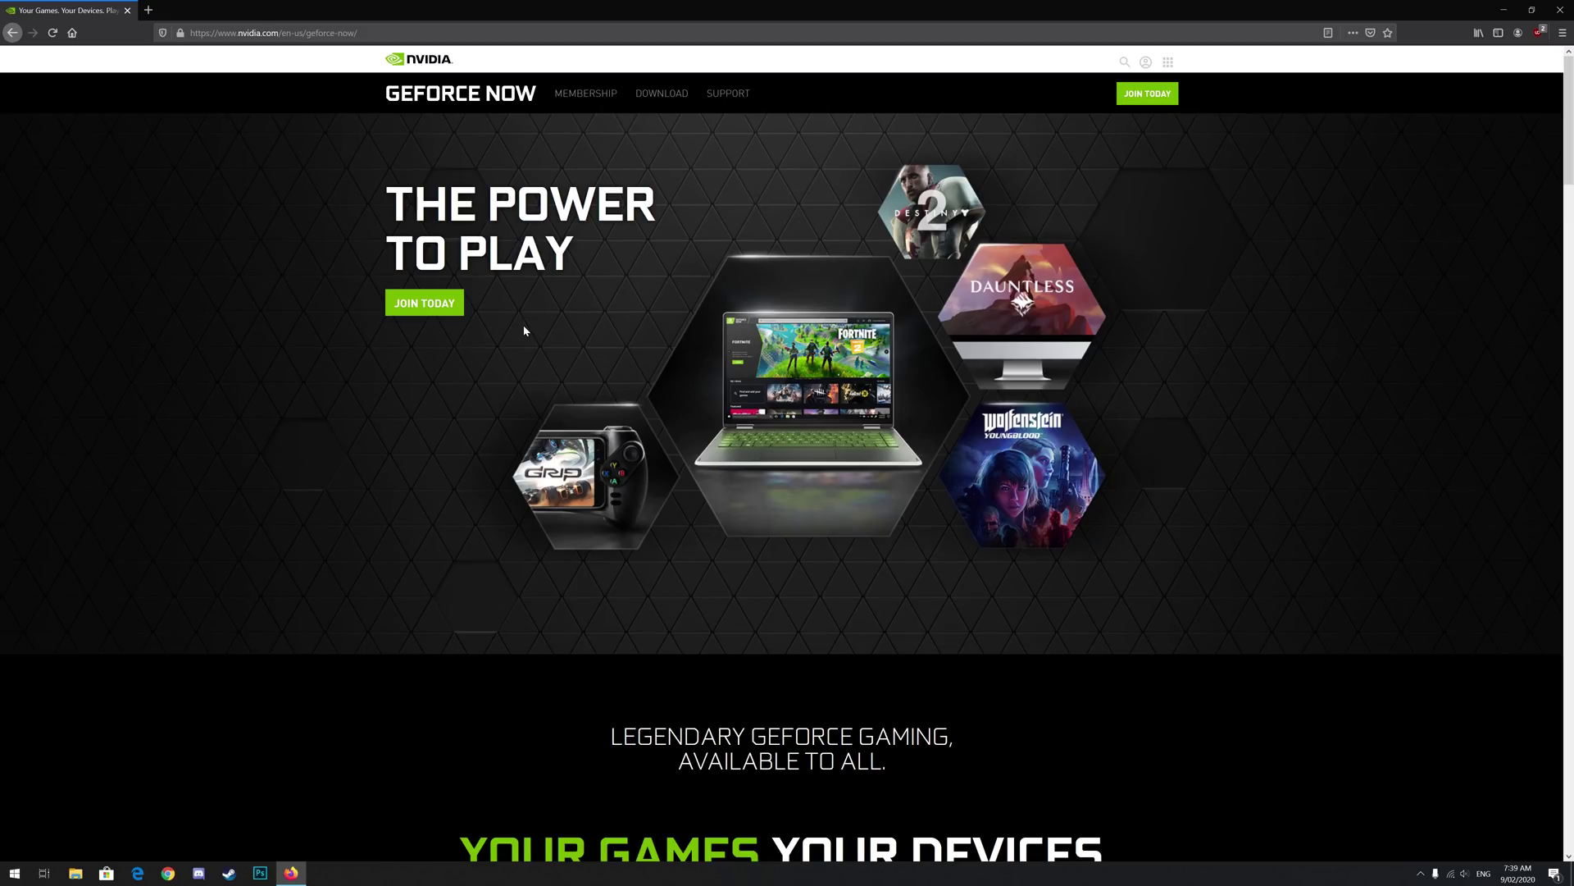
Download the Windows PC app GeForceNOW-release.exe through the account's app download link and run the installer
{"action": "left_click", "coordinate": [437, 308]}
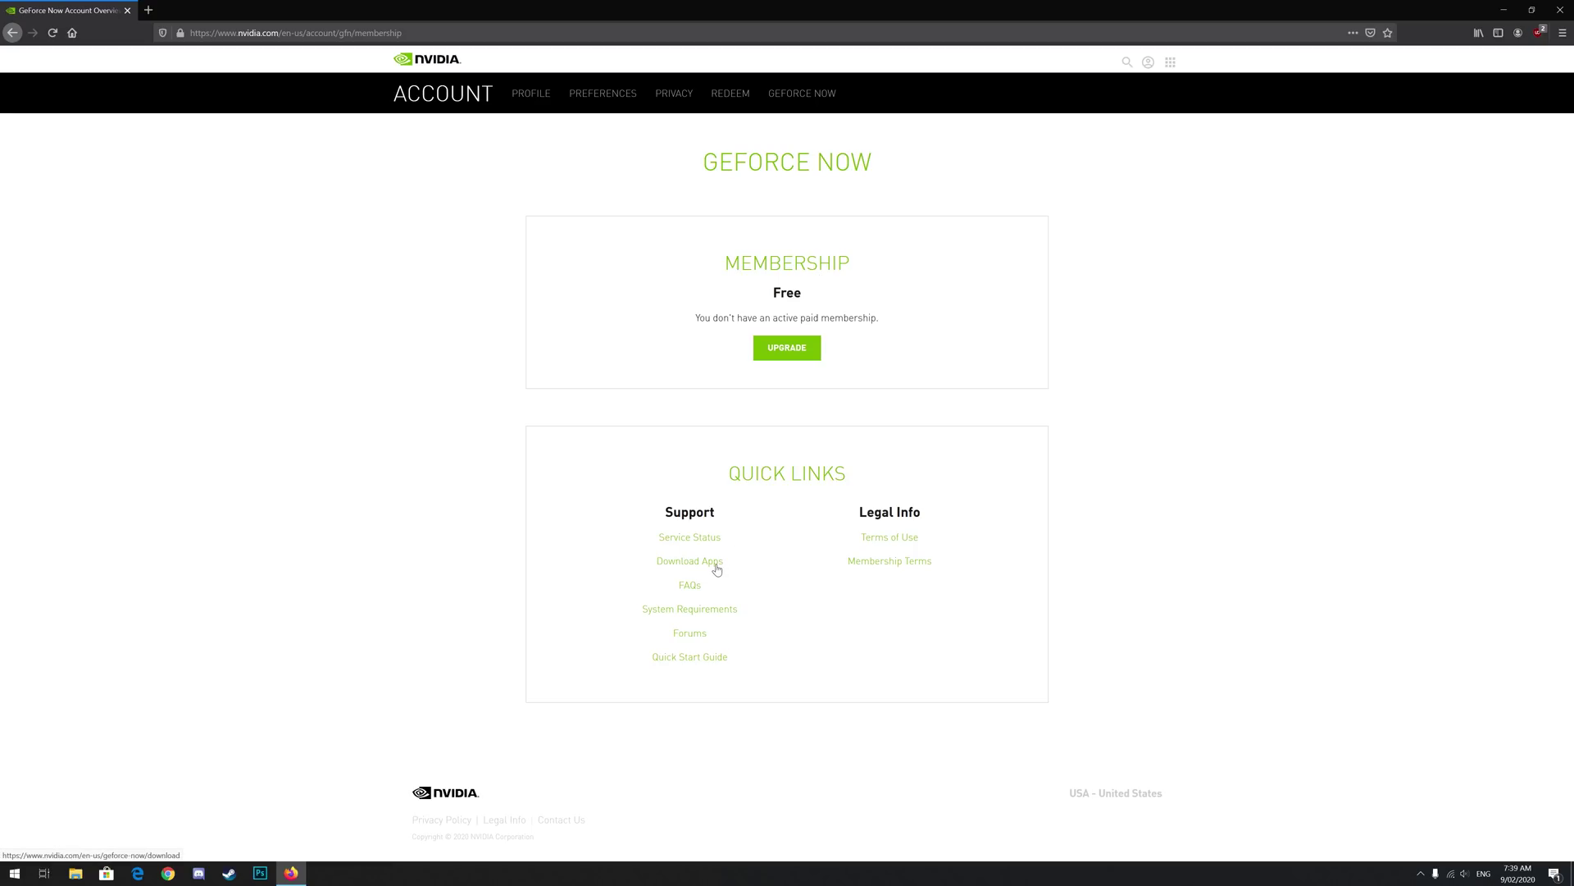
{"action": "left_click", "coordinate": [689, 561]}
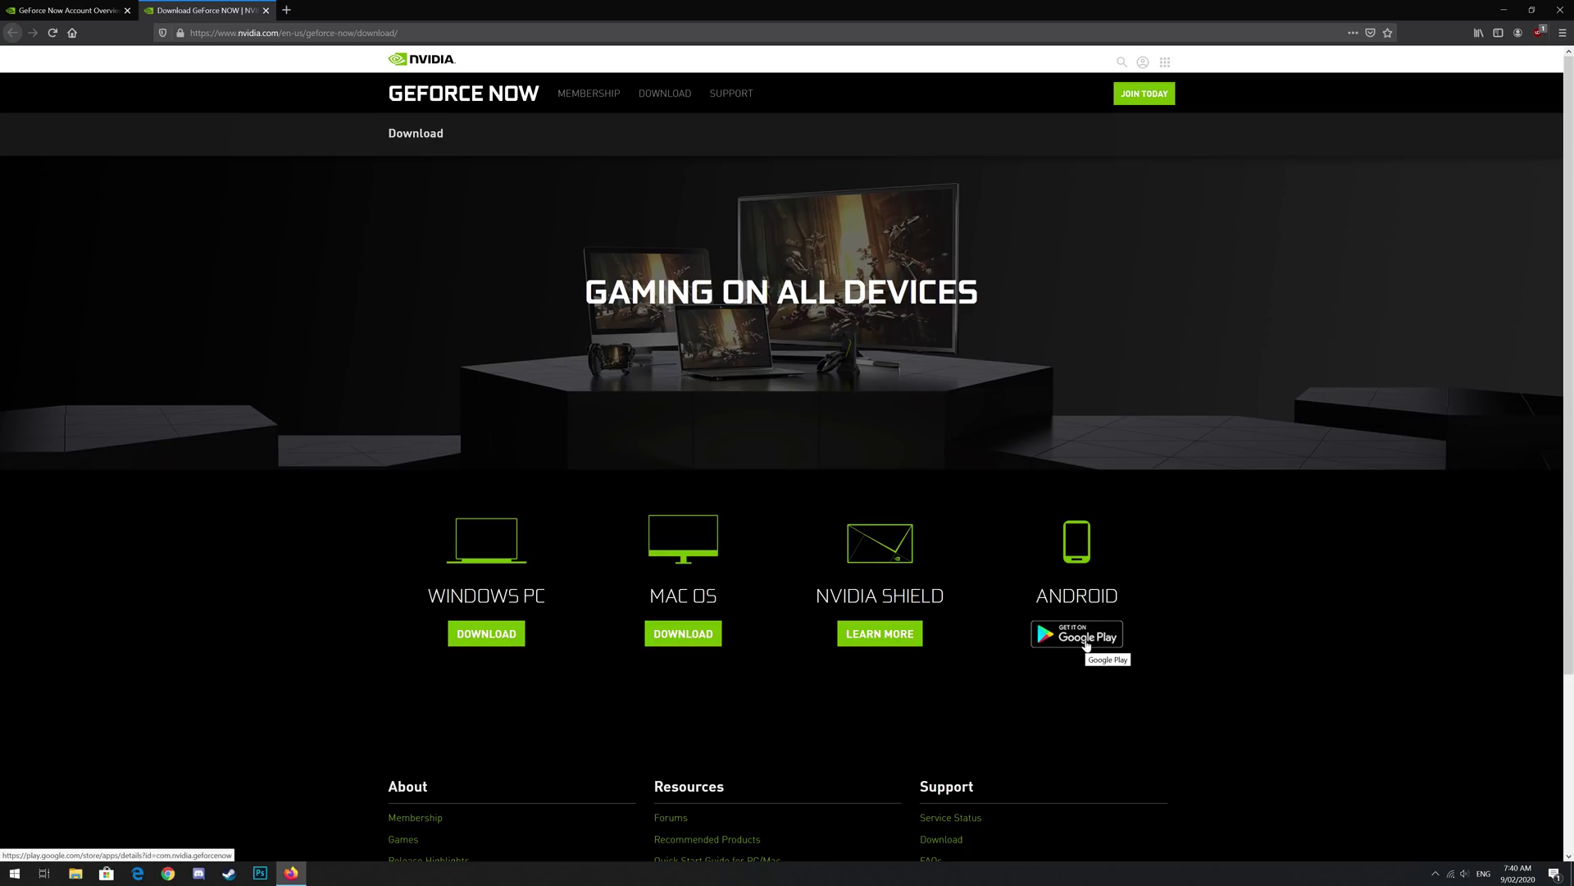
{"action": "left_click", "coordinate": [482, 643]}
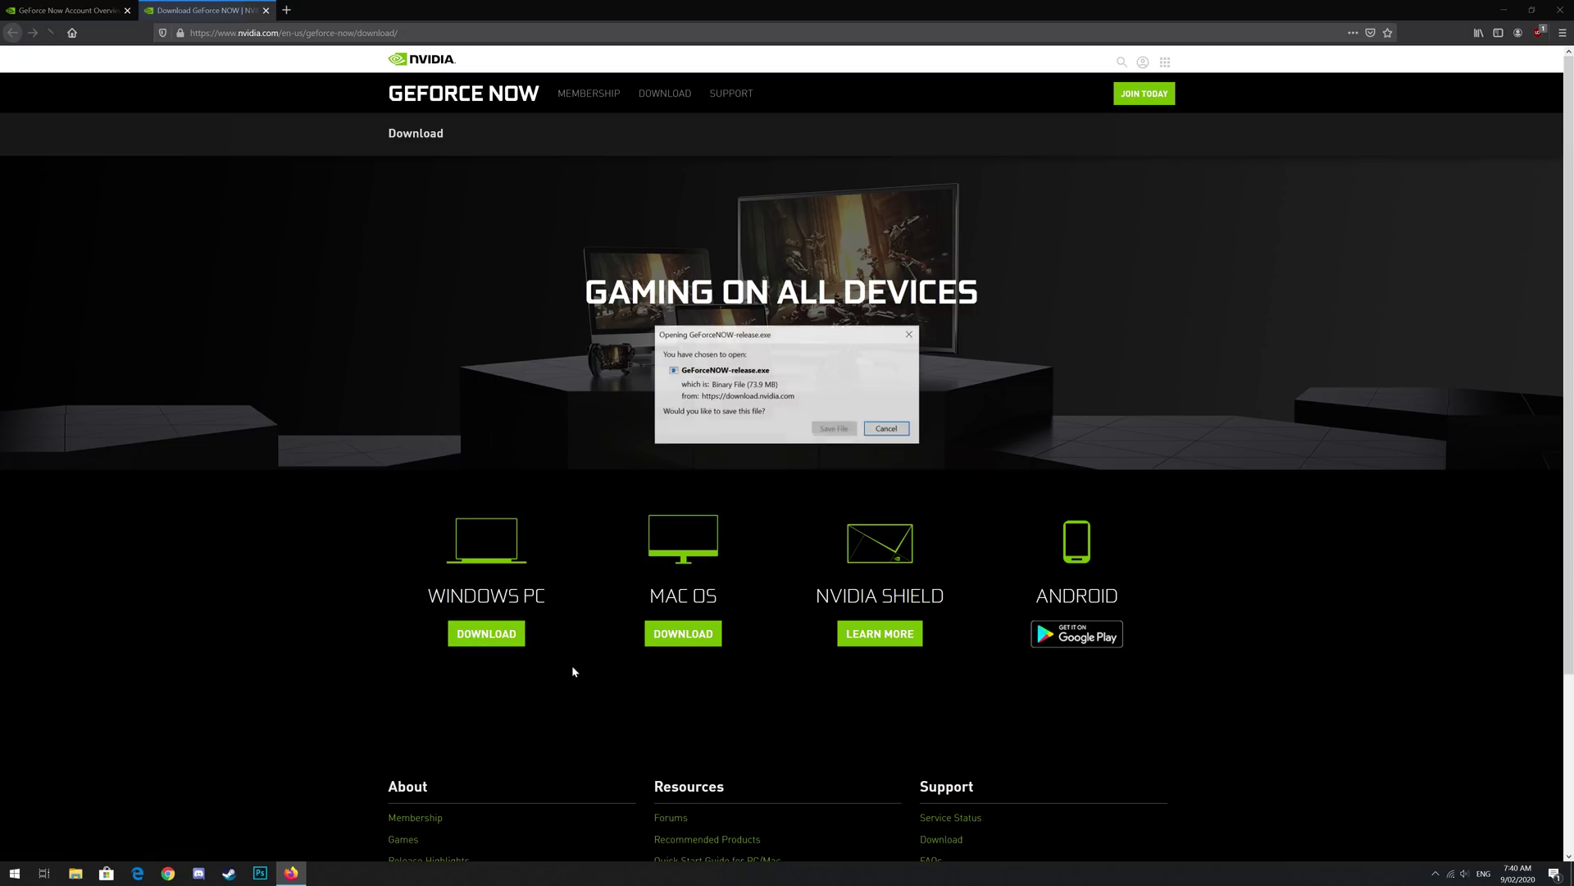
{"action": "left_click", "coordinate": [852, 428]}
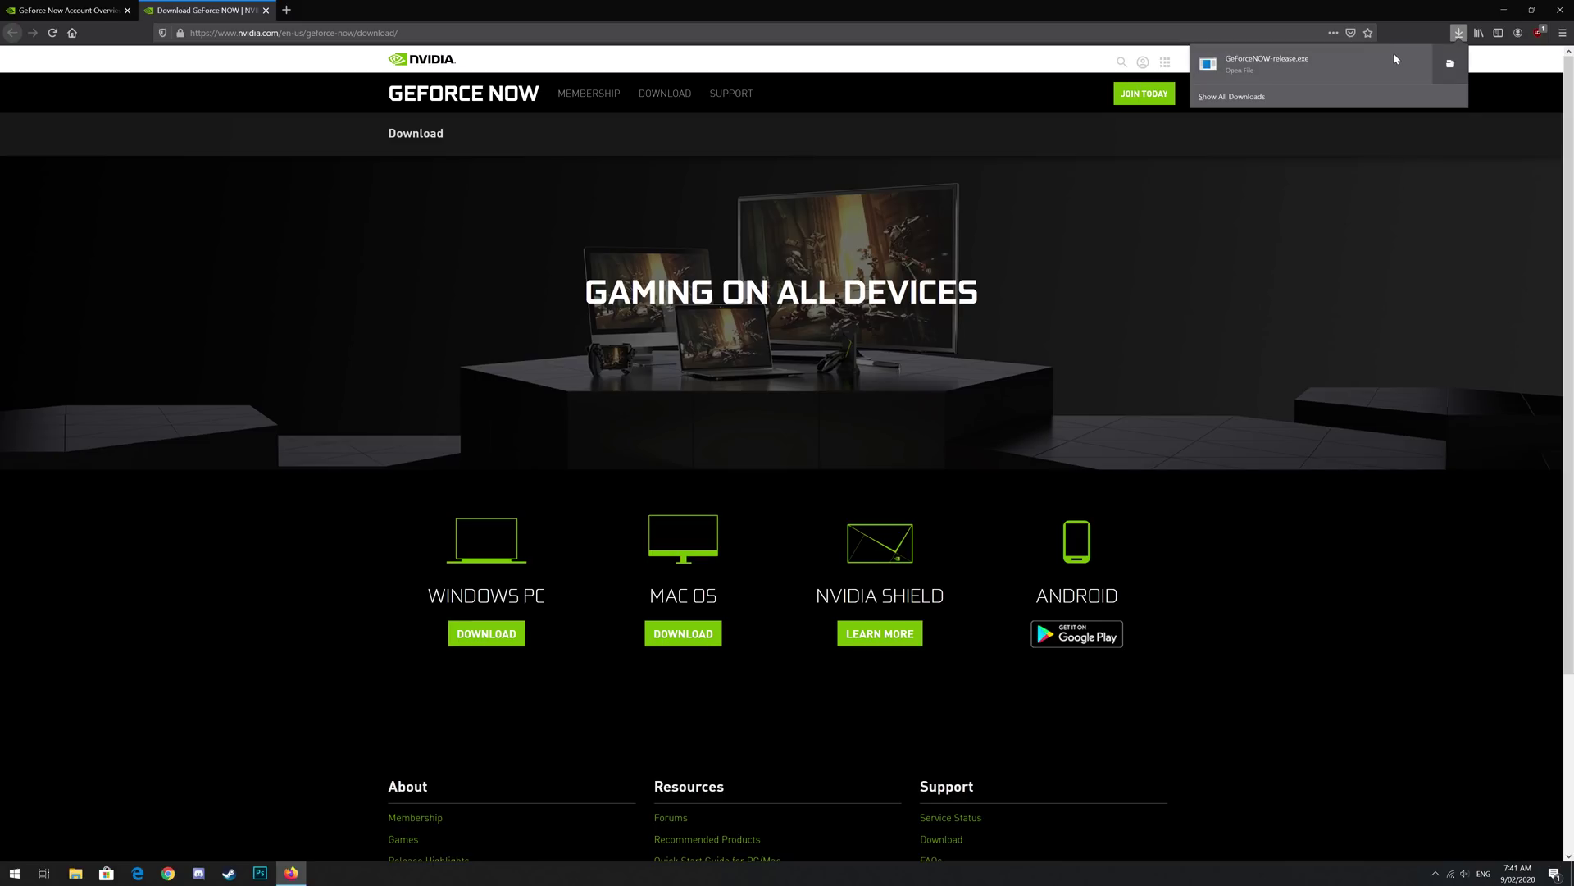
{"action": "left_click", "coordinate": [1394, 52]}
{"action": "left_click", "coordinate": [810, 451]}
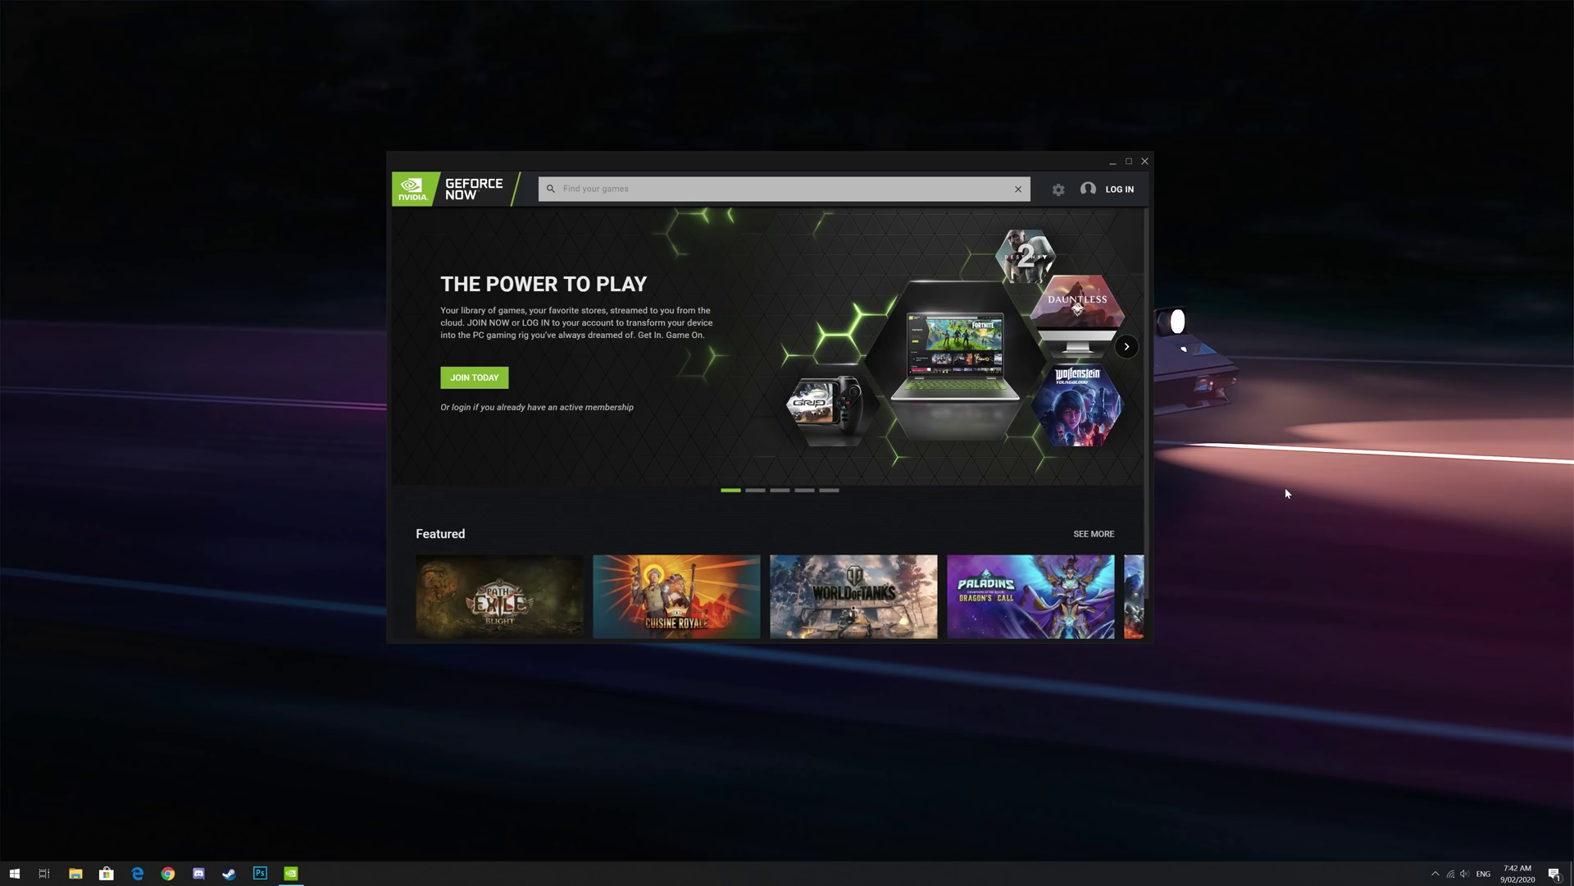
Log in to the GeForce NOW desktop app with the account password, solving the reCAPTCHA for crosswalks
{"action": "left_click", "coordinate": [1105, 190]}
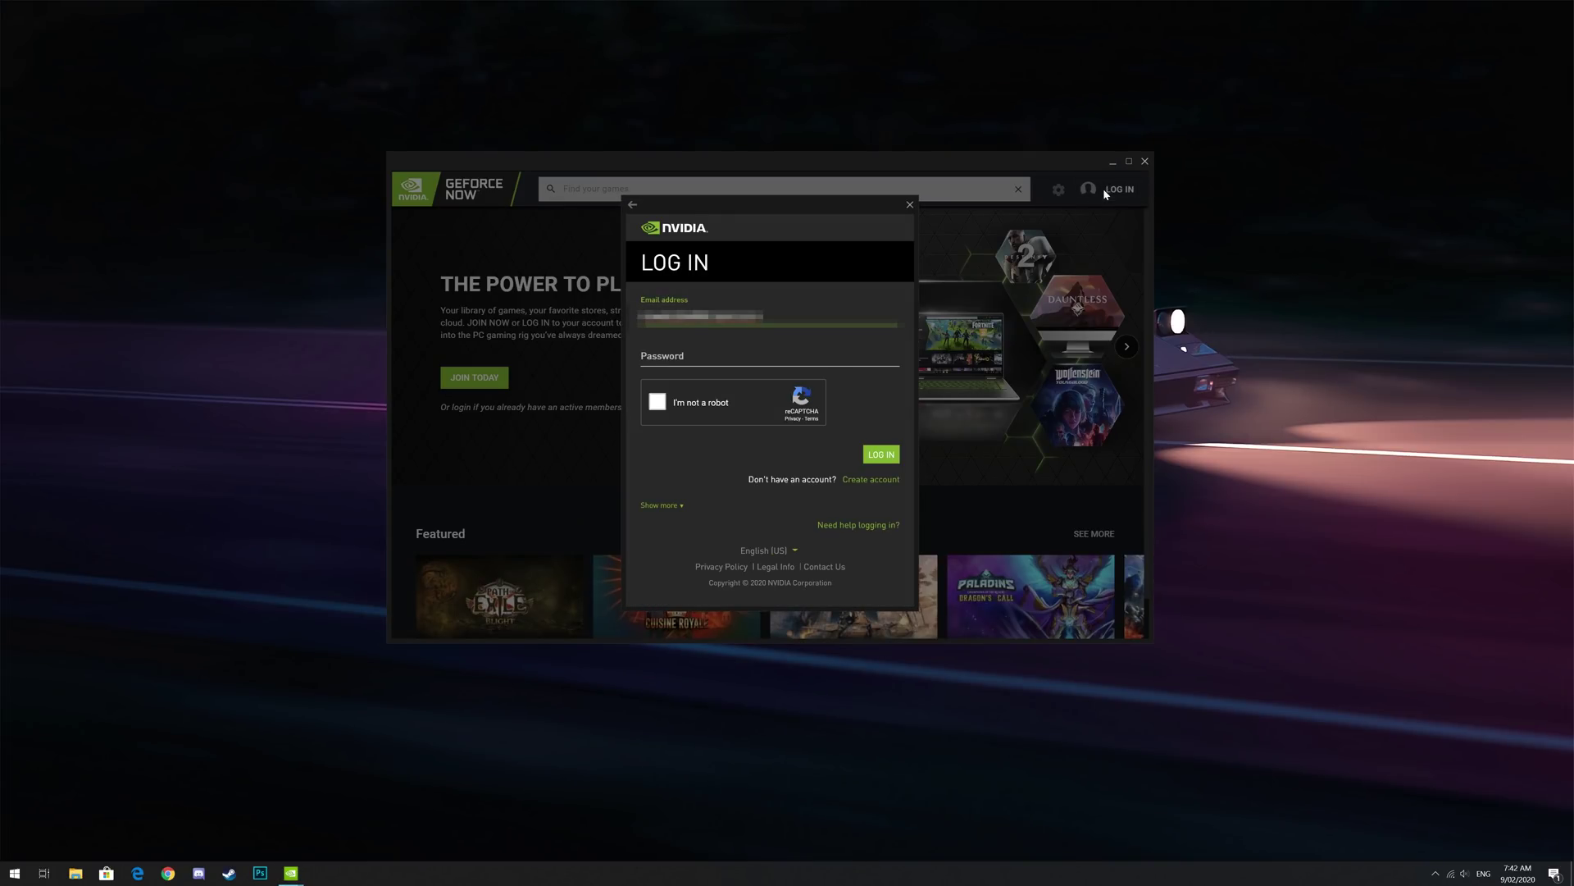
{"action": "type", "text": "******"}
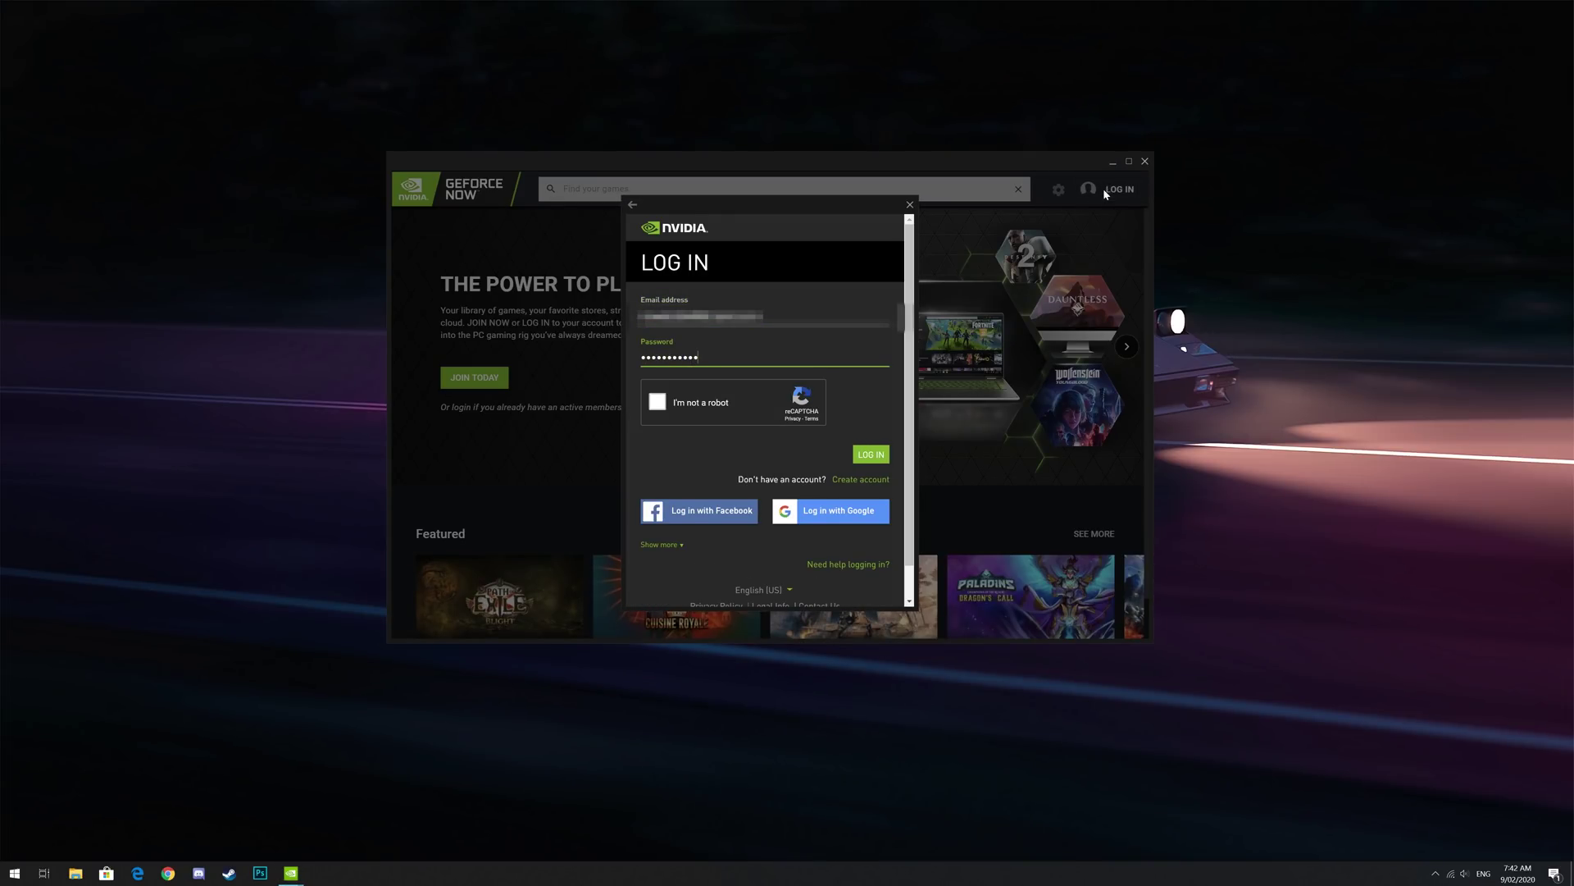
{"action": "left_click", "coordinate": [656, 403]}
{"action": "left_click", "coordinate": [706, 450]}
{"action": "left_click", "coordinate": [765, 449]}
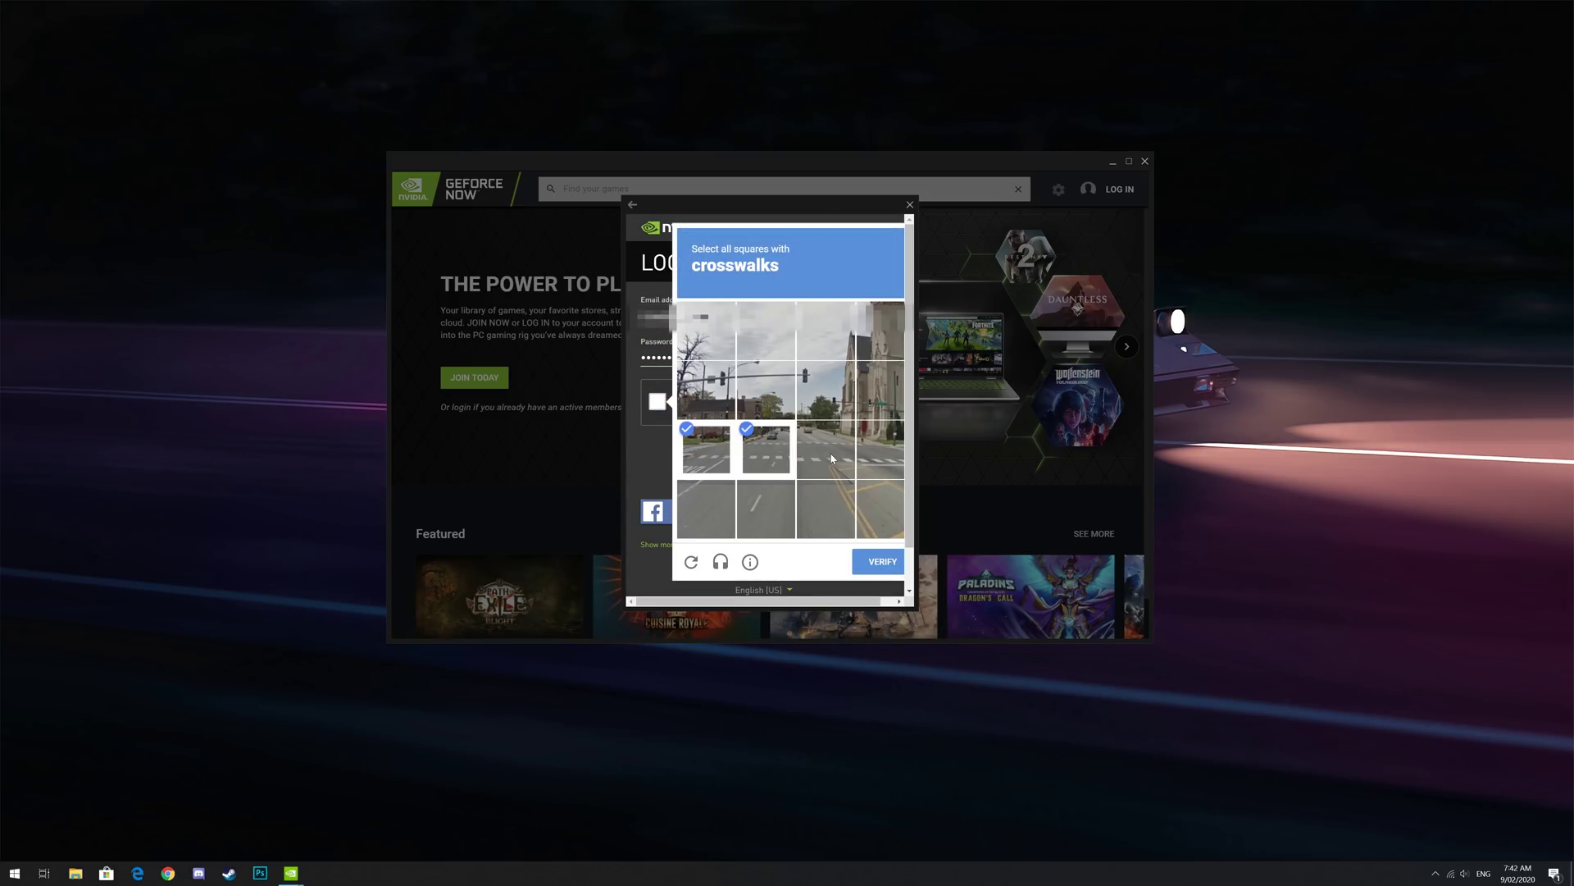
{"action": "left_click", "coordinate": [826, 449]}
{"action": "left_click", "coordinate": [884, 450]}
{"action": "left_click", "coordinate": [868, 566]}
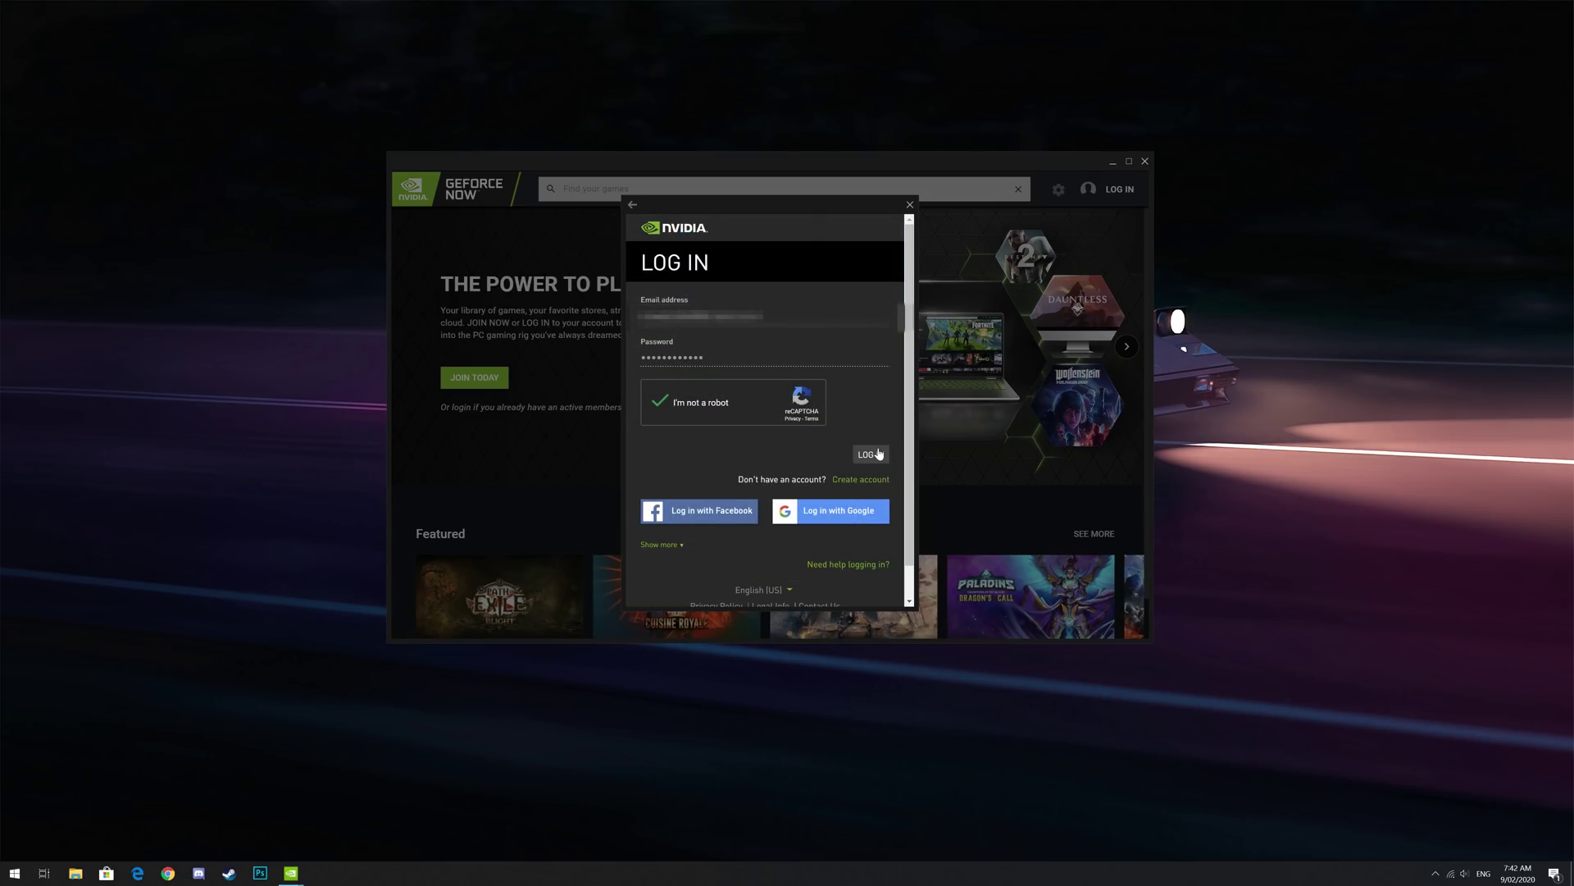
{"action": "left_click", "coordinate": [871, 455]}
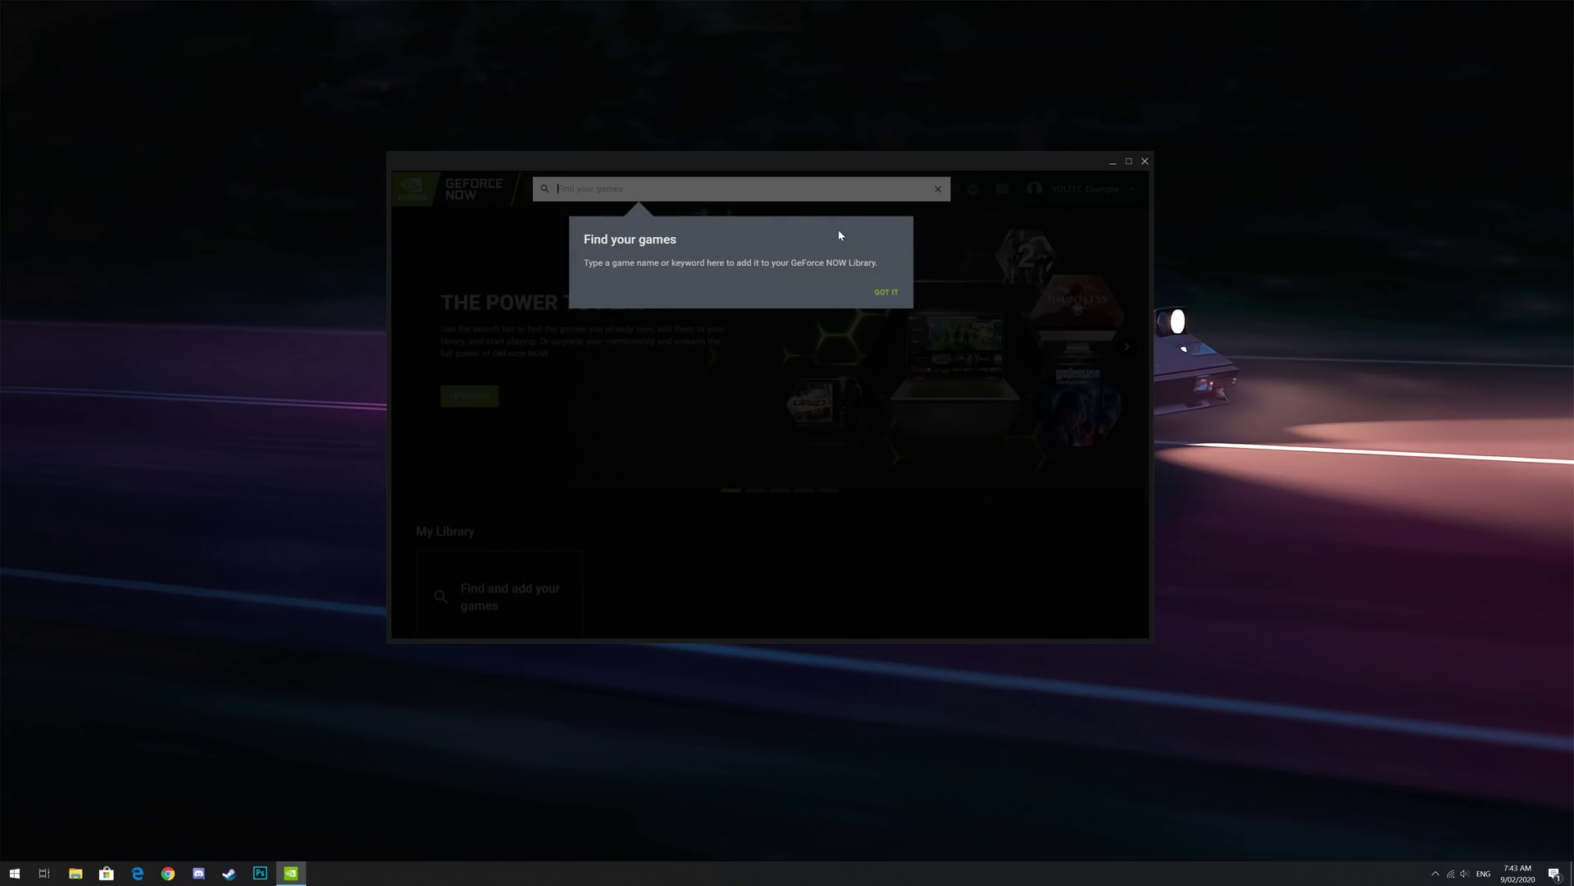
Search for "League" in GeForce NOW and add League of Legends to the library, continuing past the ownership question
{"action": "left_click", "coordinate": [882, 292]}
{"action": "type", "text": "League"}
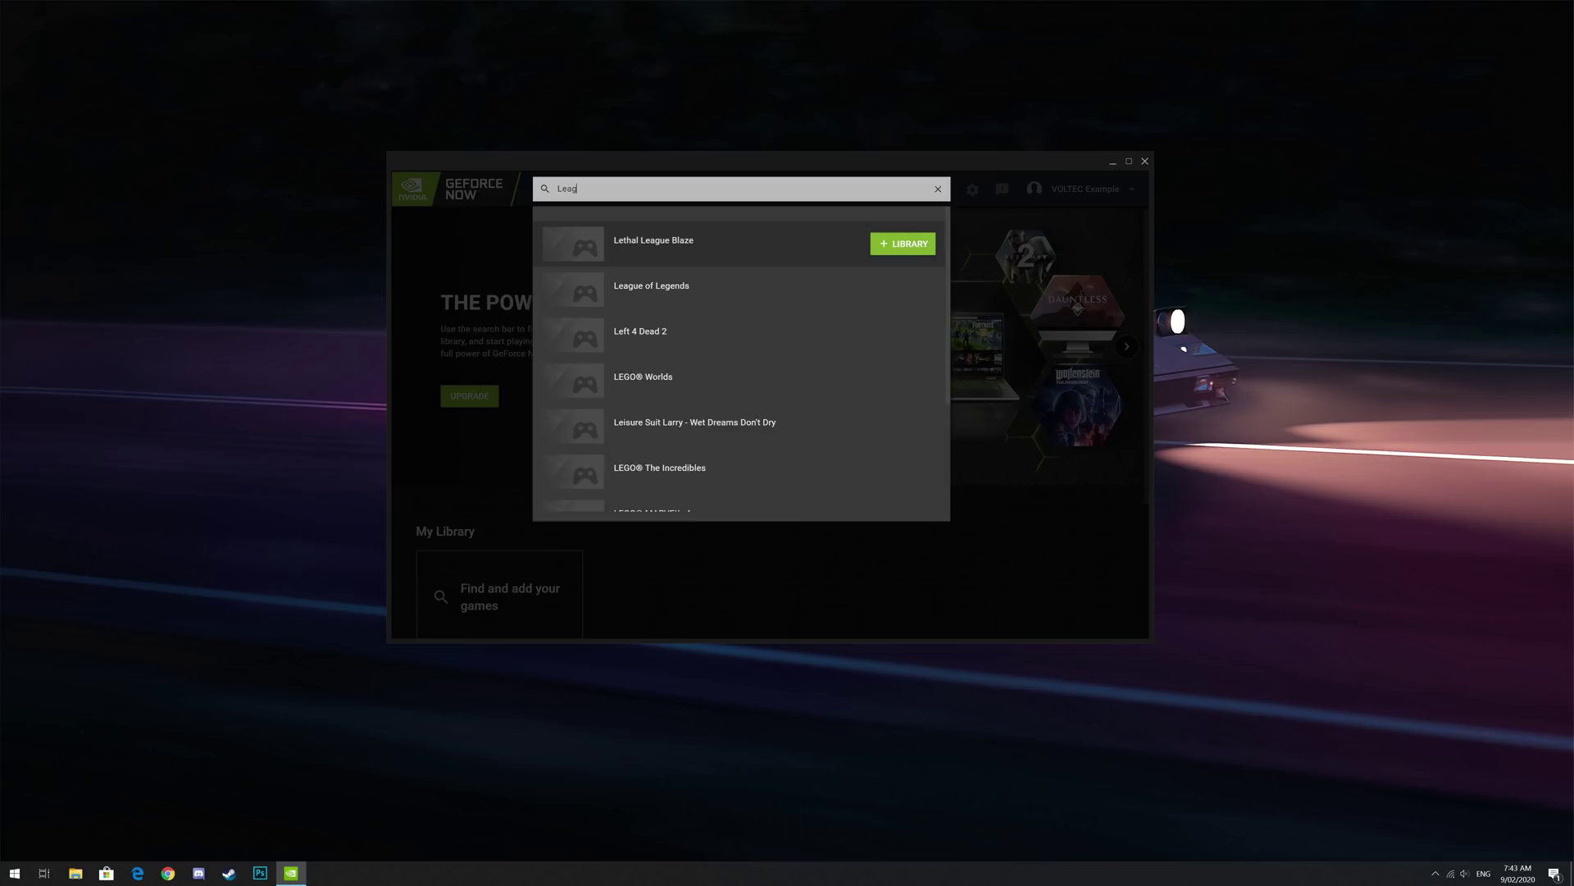
{"action": "left_click", "coordinate": [908, 244]}
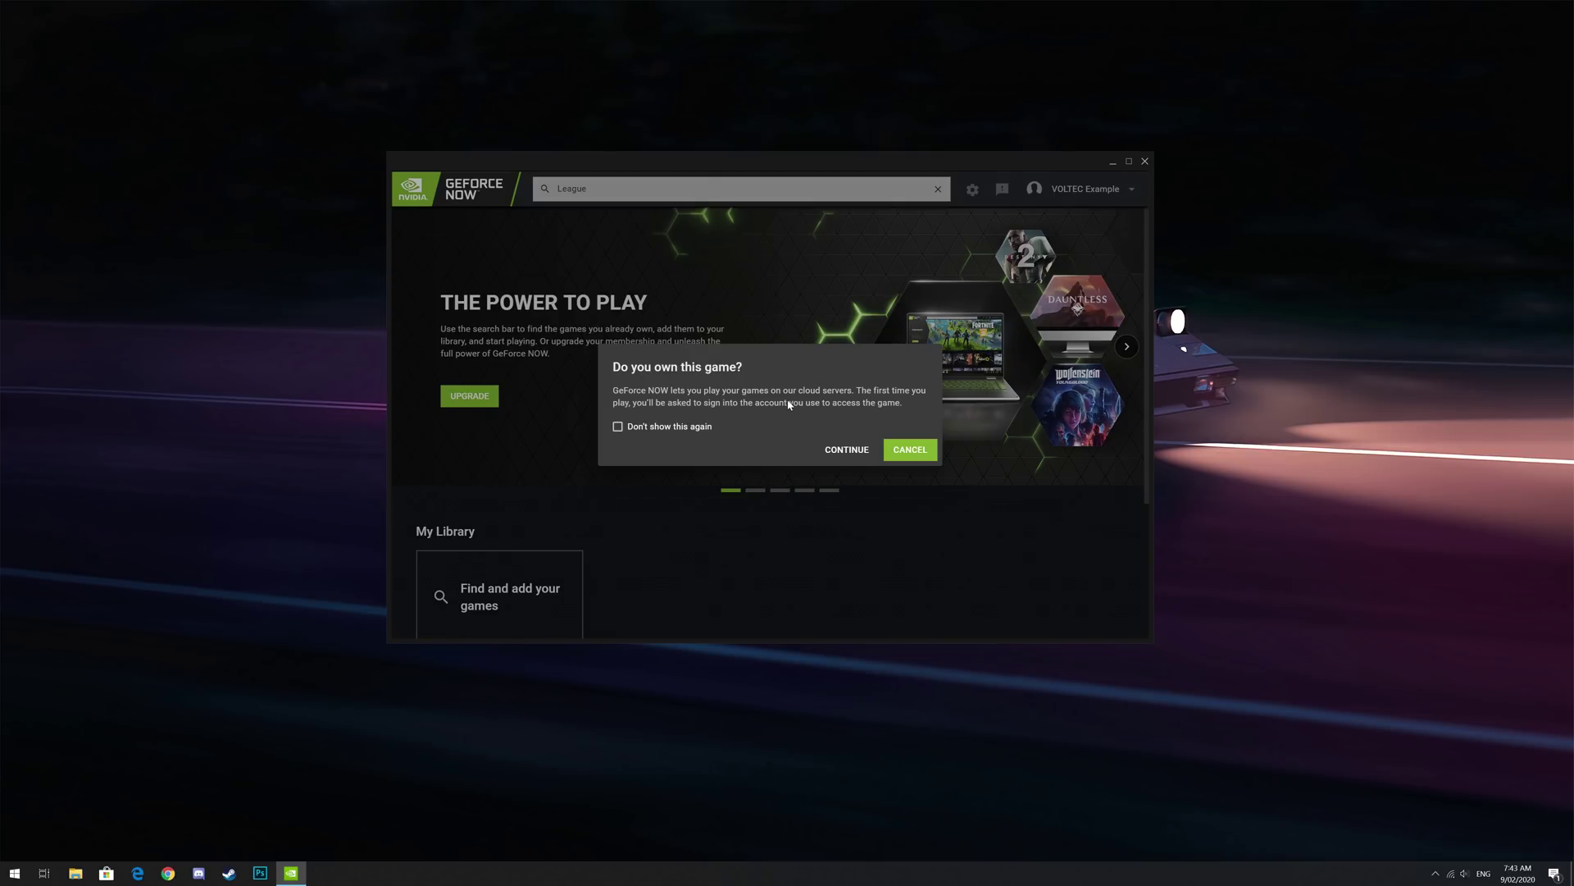
{"action": "left_click", "coordinate": [907, 450]}
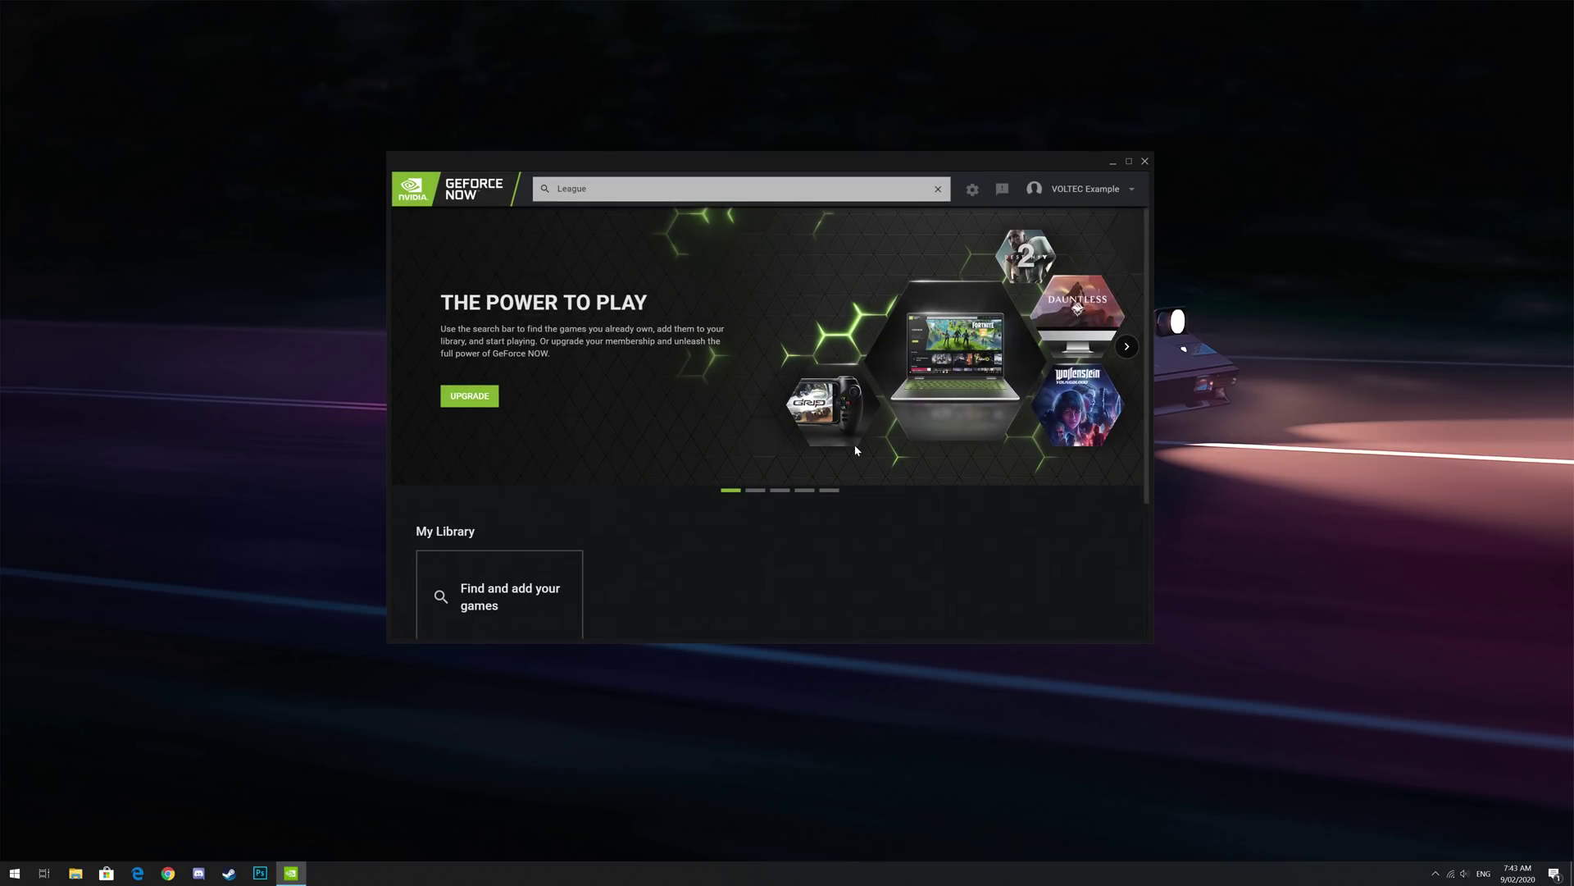
Start League of Legends from My Library and continue anyway past the network test
{"action": "scroll", "coordinate": [855, 449], "scroll_direction": "down", "scroll_amount": 2}
{"action": "mouse_move", "coordinate": [686, 480]}
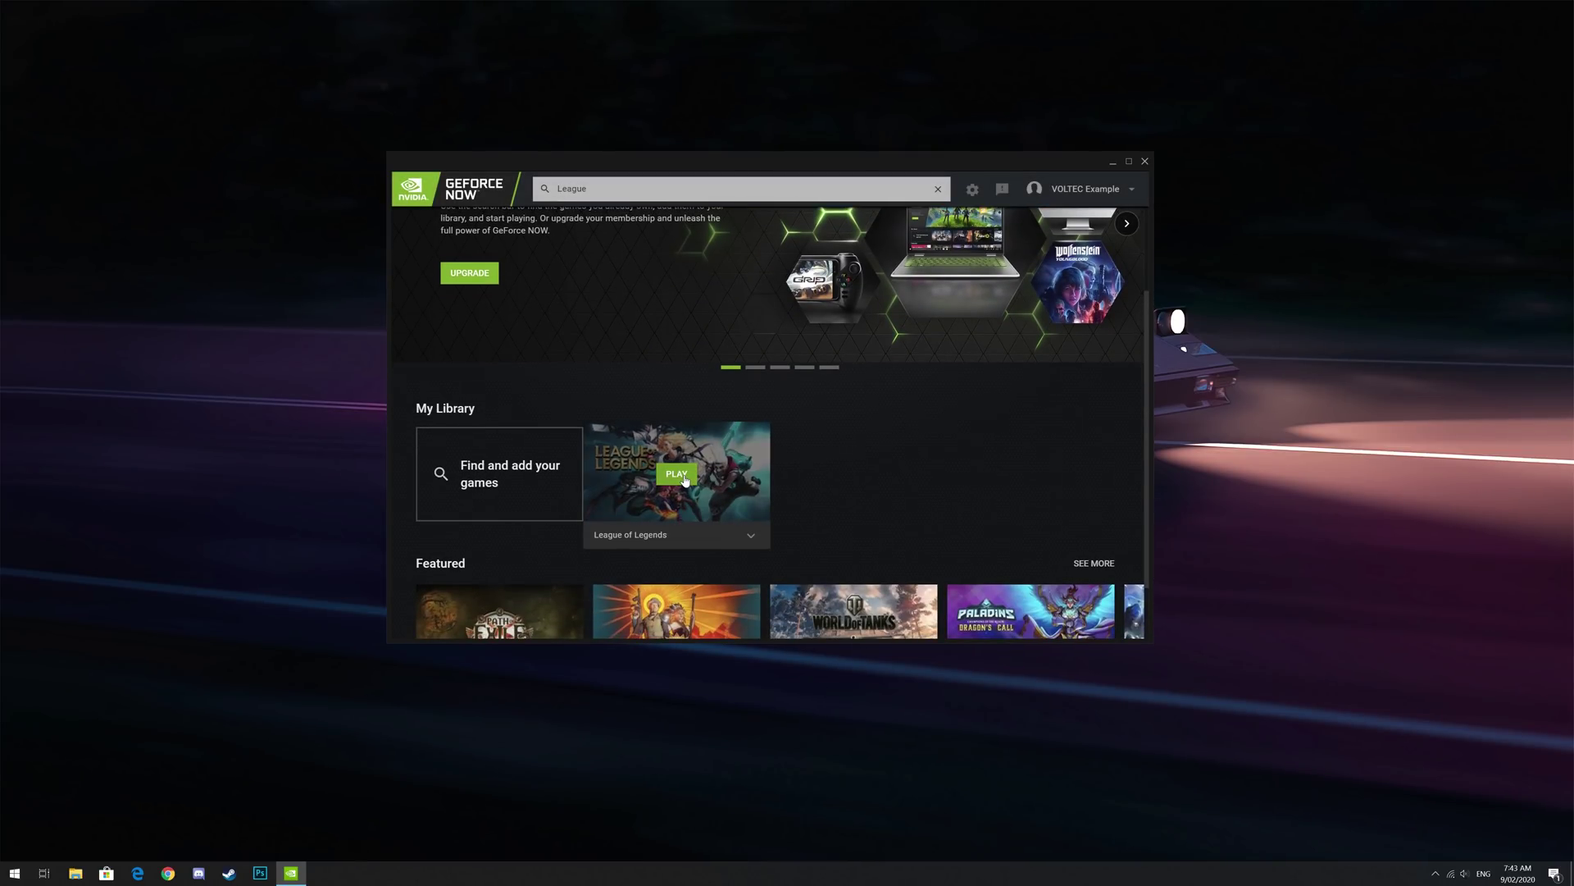
{"action": "left_click", "coordinate": [677, 474]}
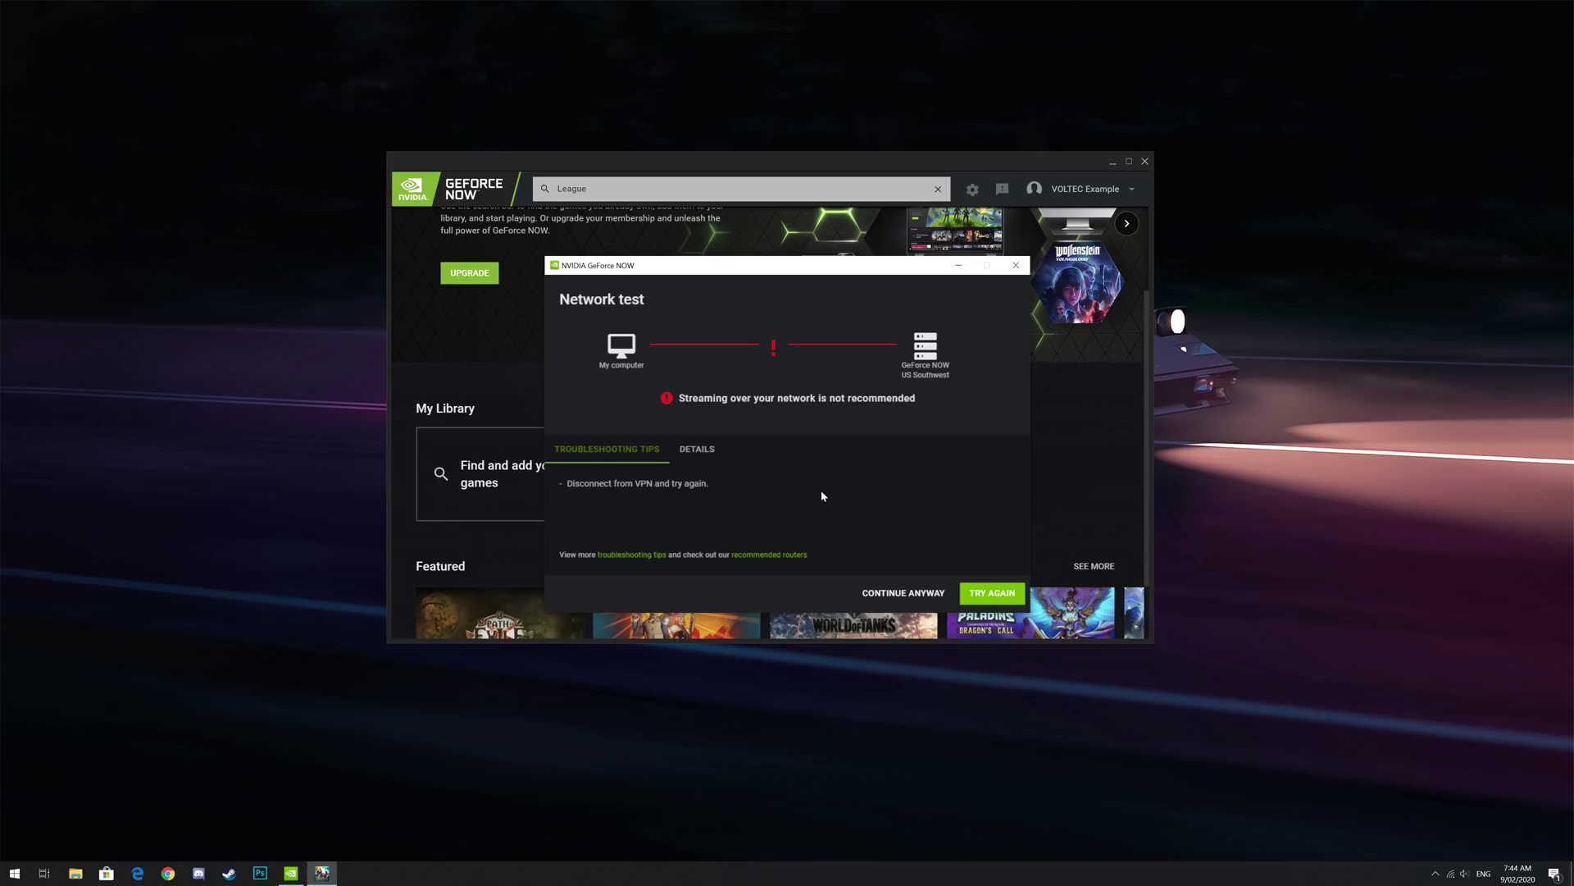
{"action": "left_click", "coordinate": [924, 596]}
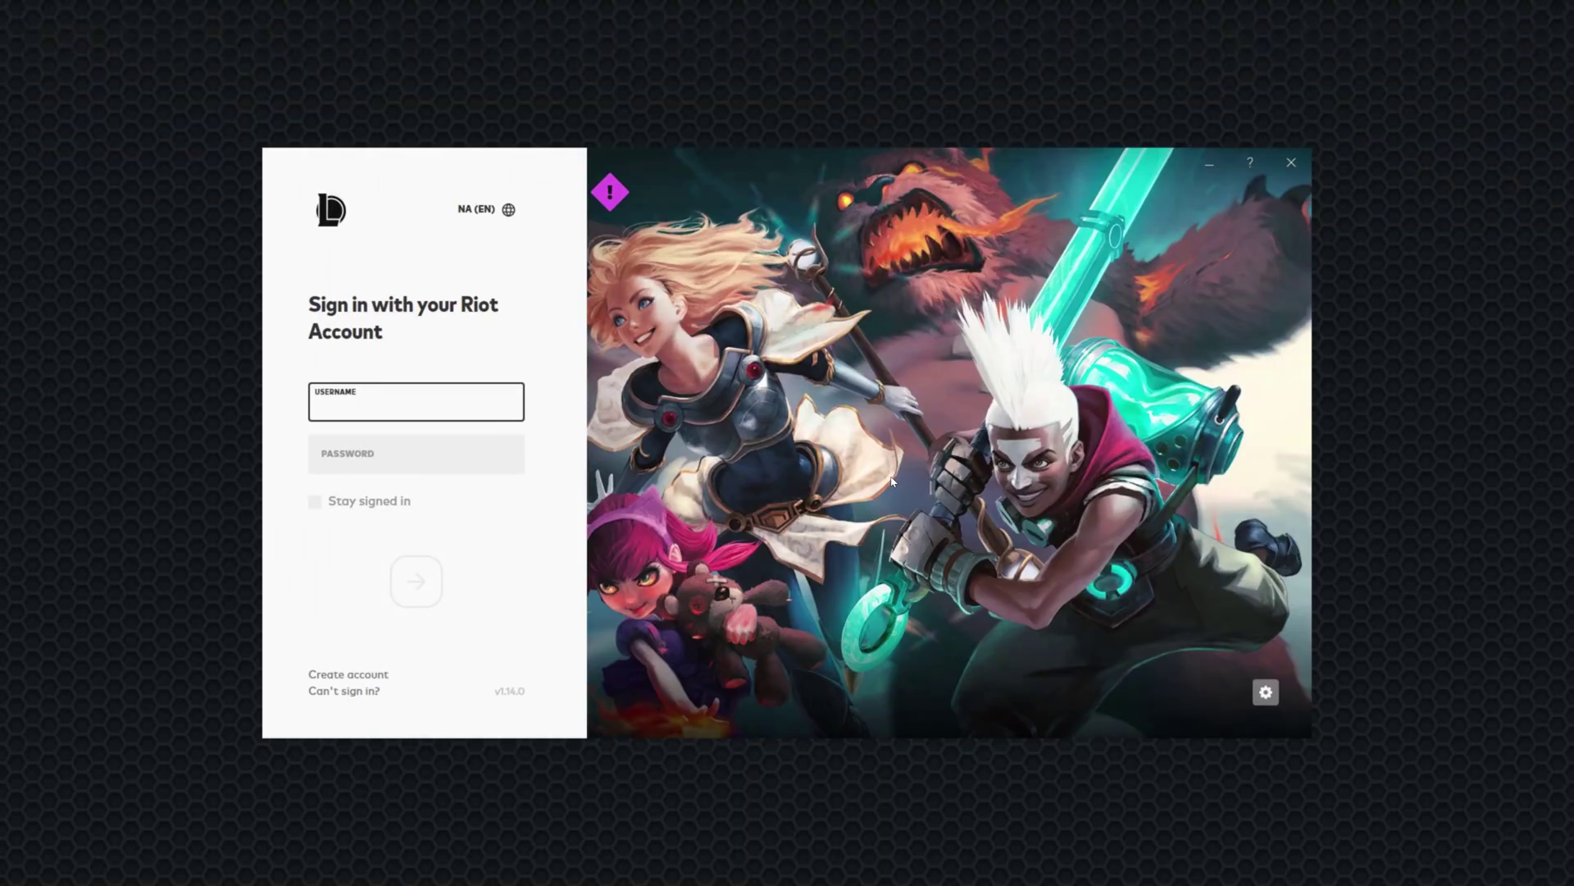
Bring up the GeForce NOW in-game overlay and quit League of Legends, confirming the exit
{"action": "key", "text": "ctrl+g"}
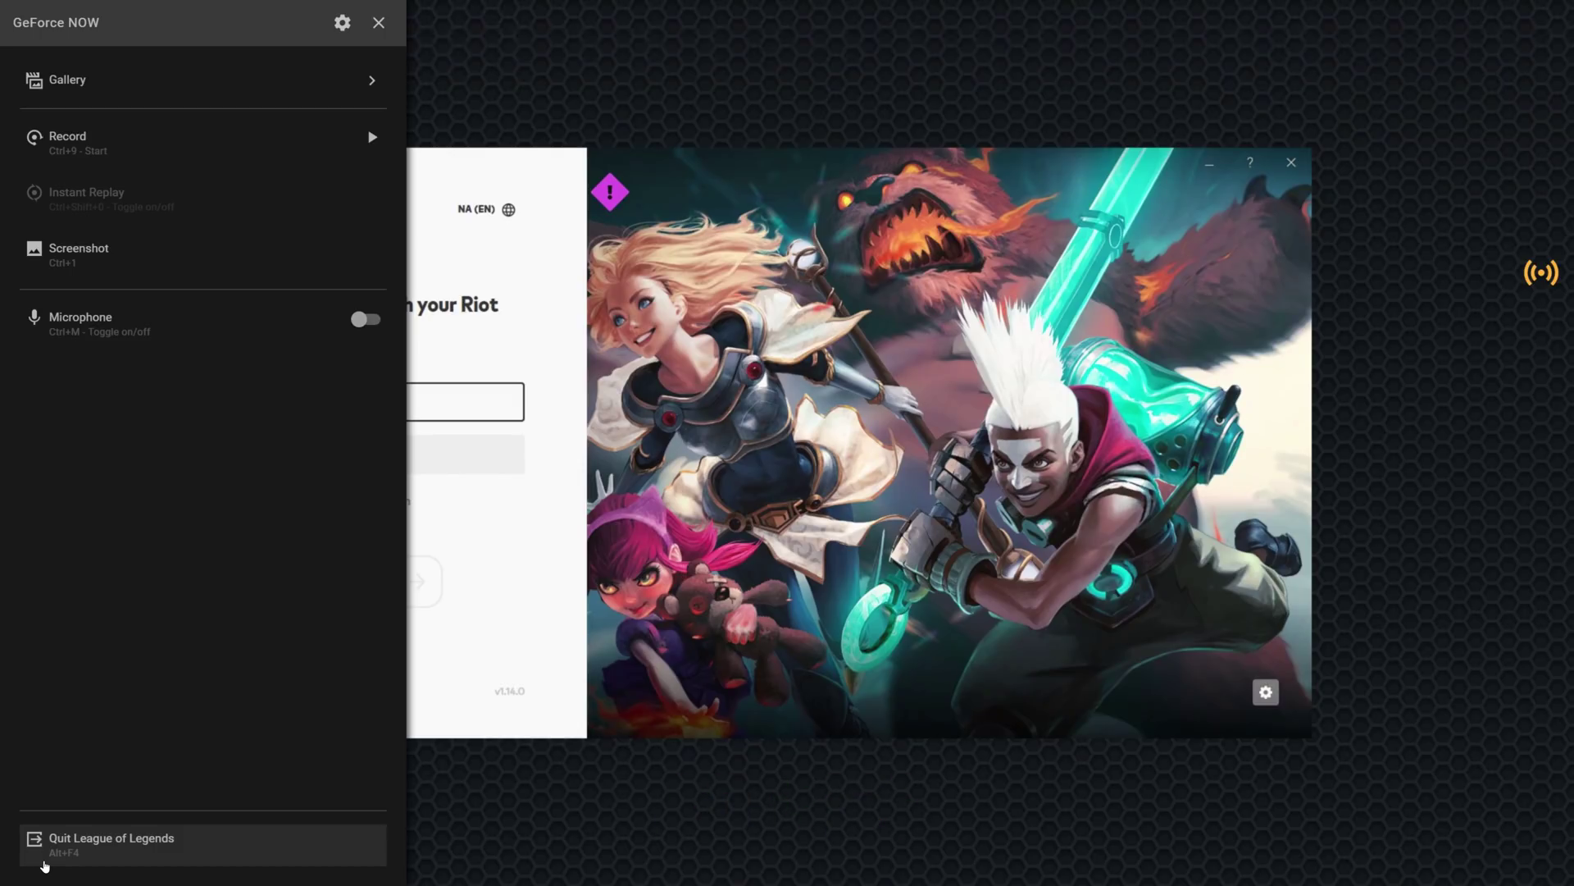
{"action": "left_click", "coordinate": [45, 863]}
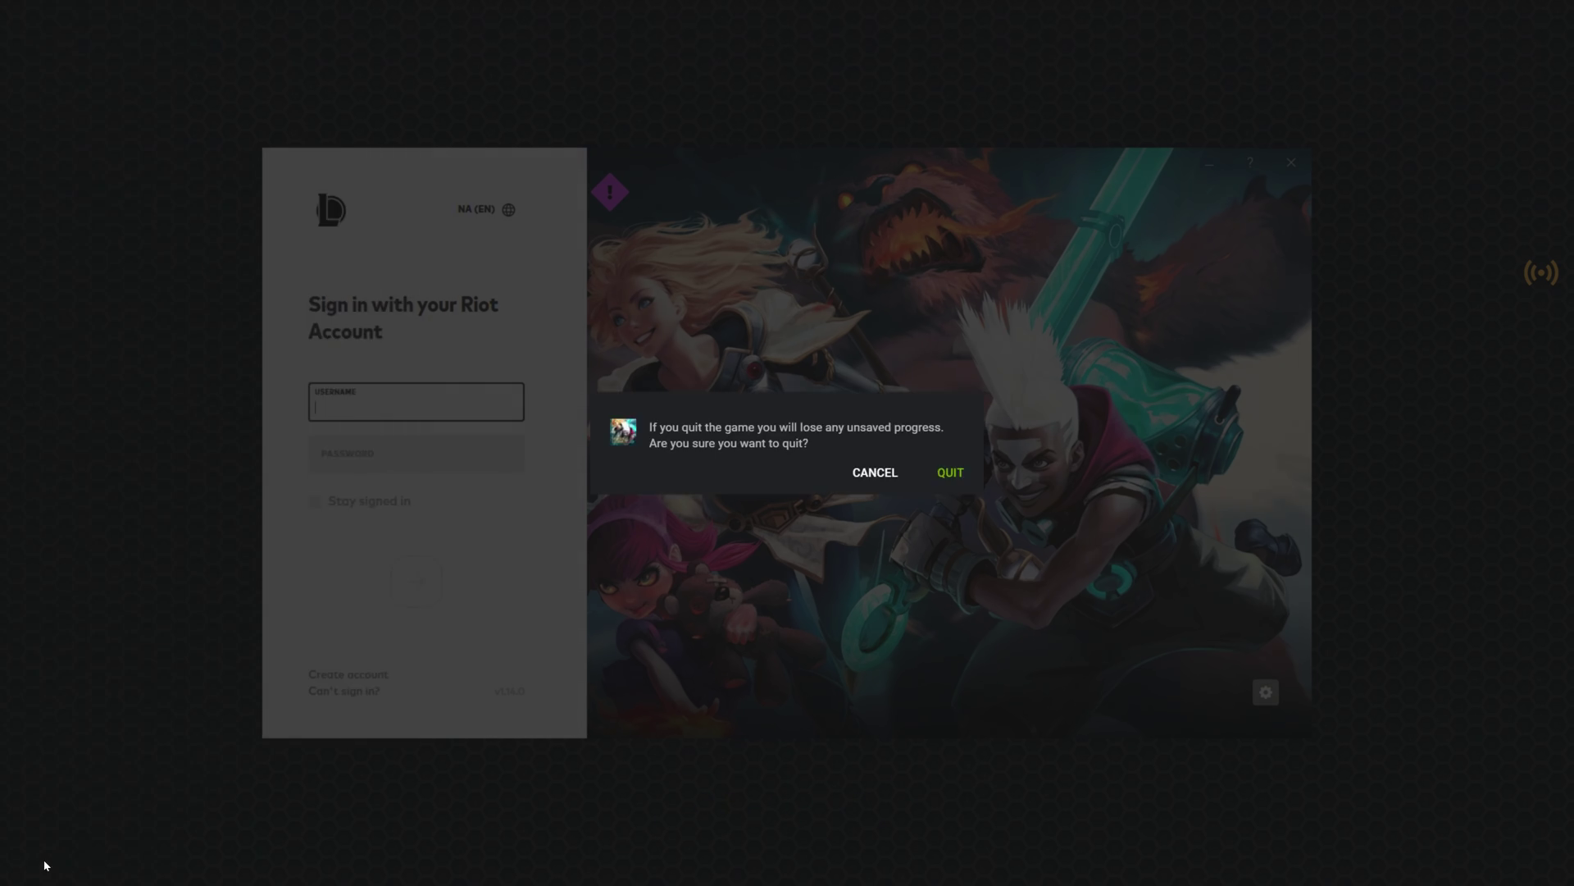
{"action": "left_click", "coordinate": [955, 485]}
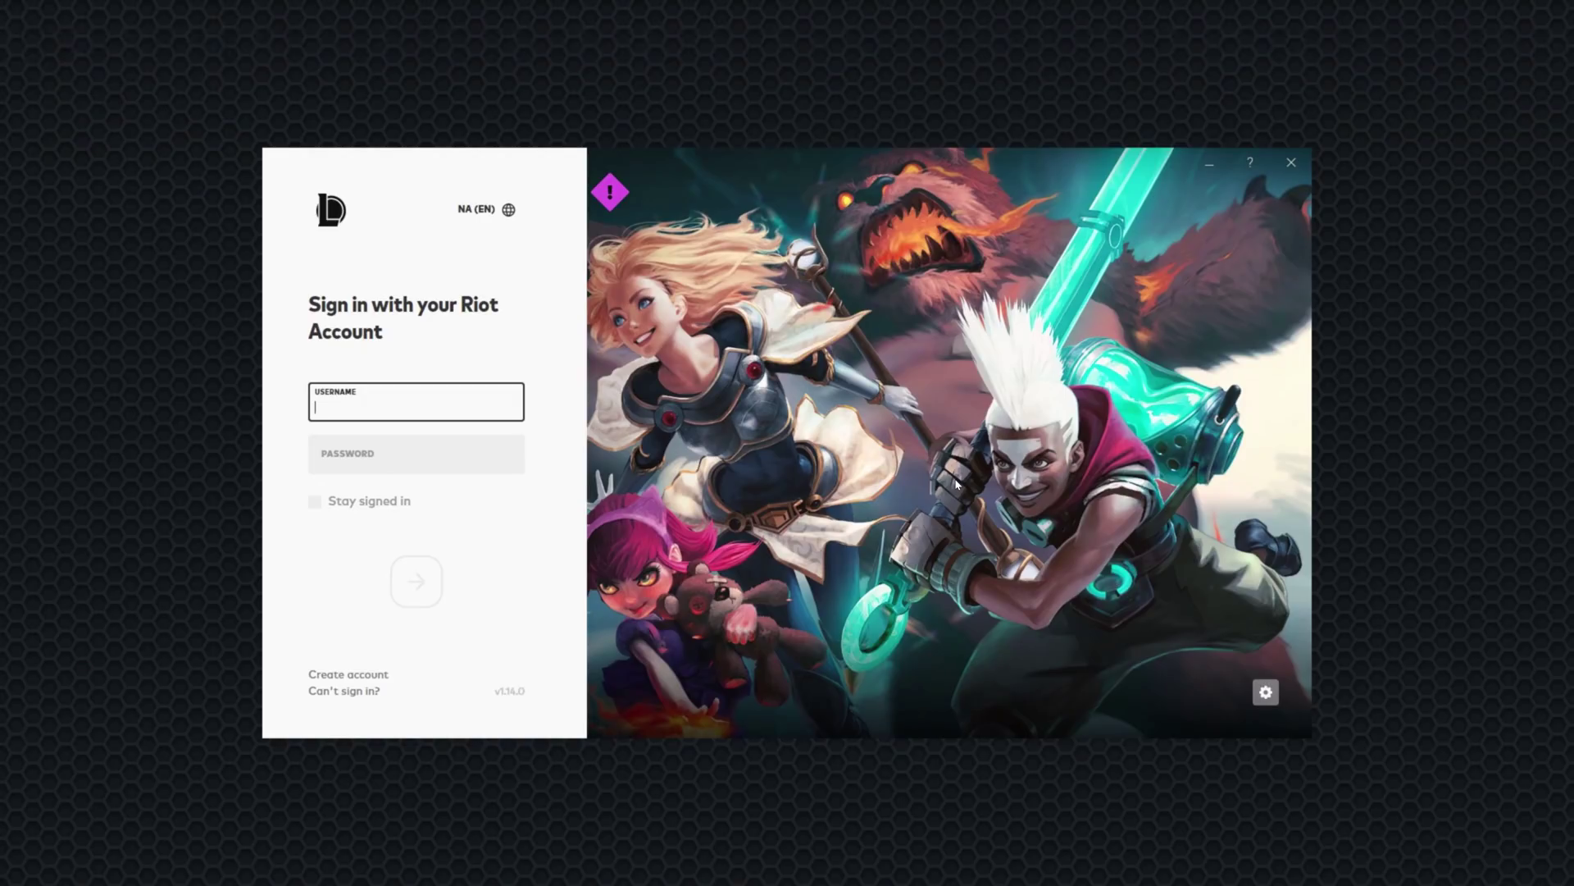